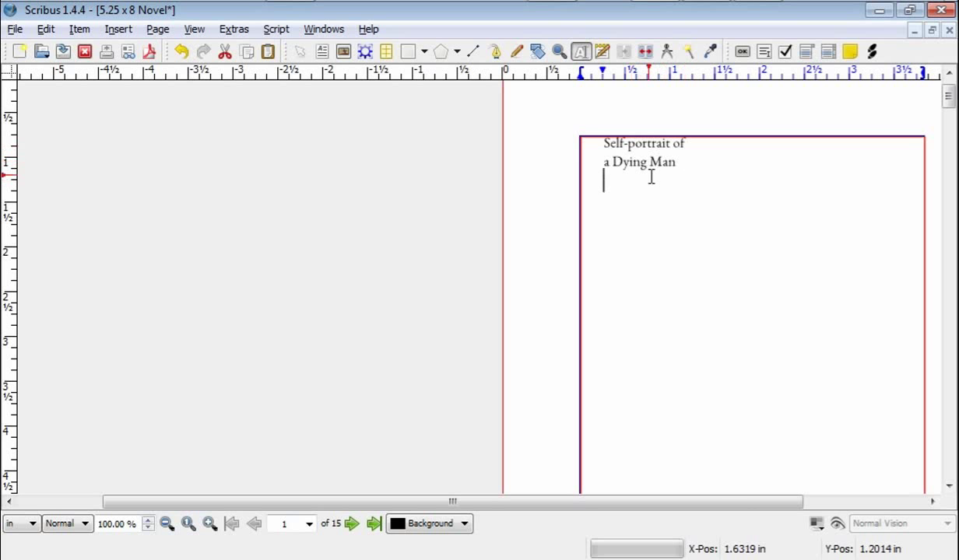
Scroll through the novel's front-matter spreads to review them, ending on the half-title page.
scroll(615, 152, "down", 1)
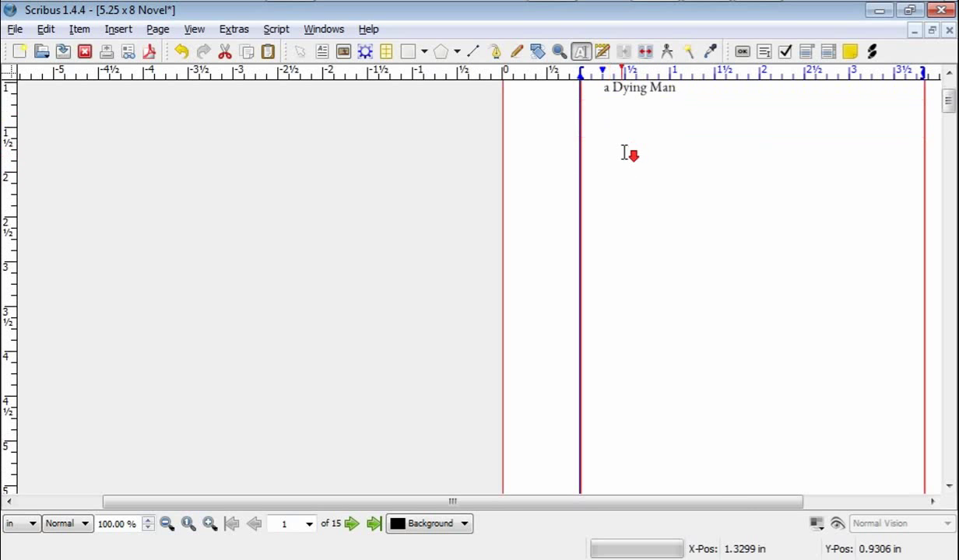
scroll(623, 164, "down", 9)
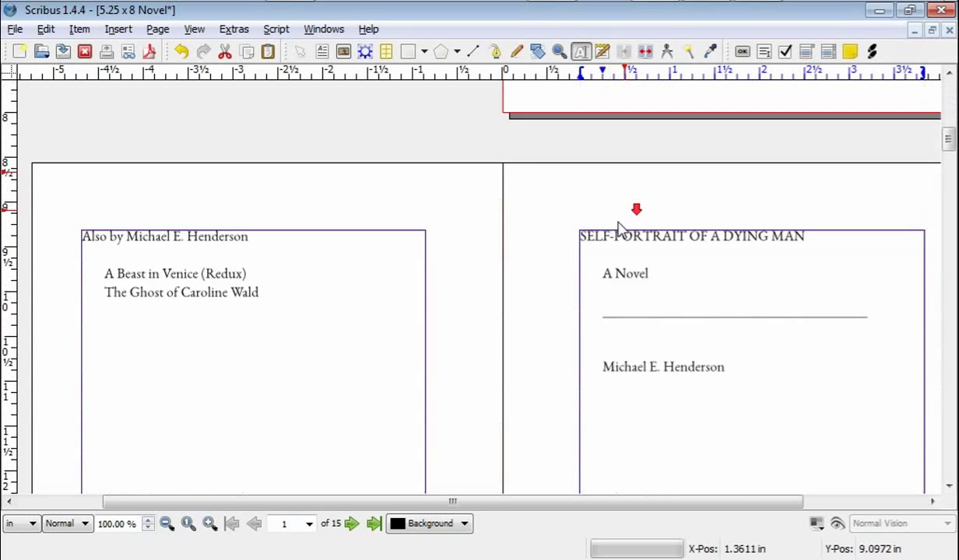
scroll(616, 241, "down", 5)
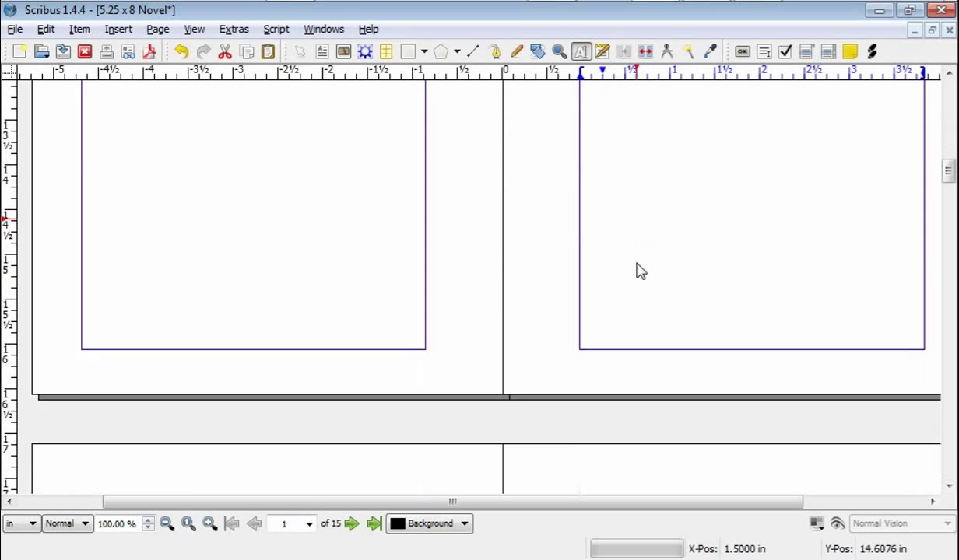
scroll(637, 271, "down", 7)
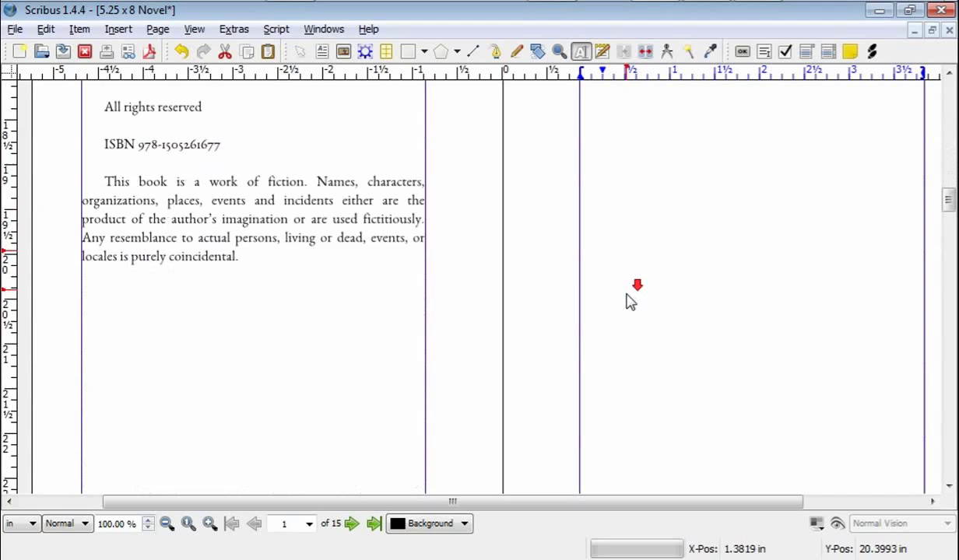
scroll(654, 311, "down", 6)
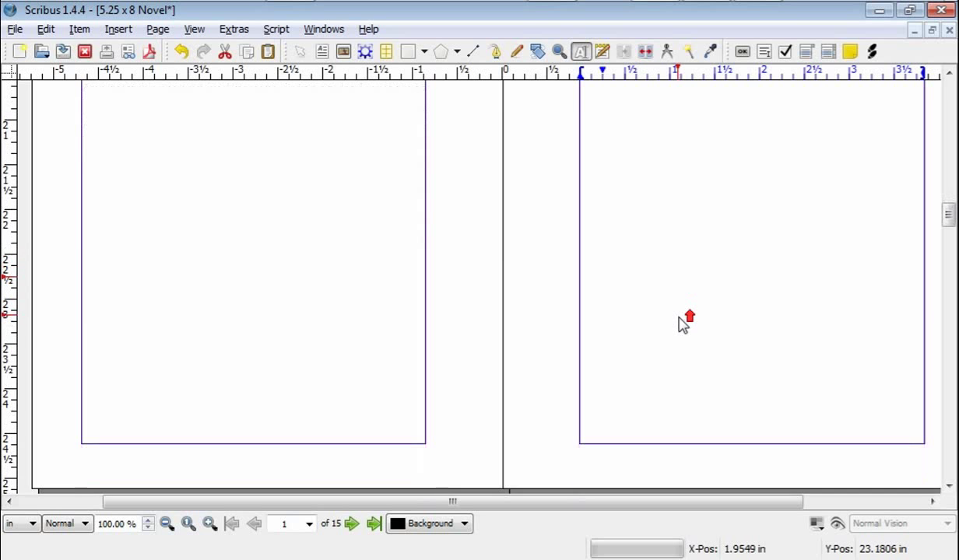
scroll(682, 325, "up", 5)
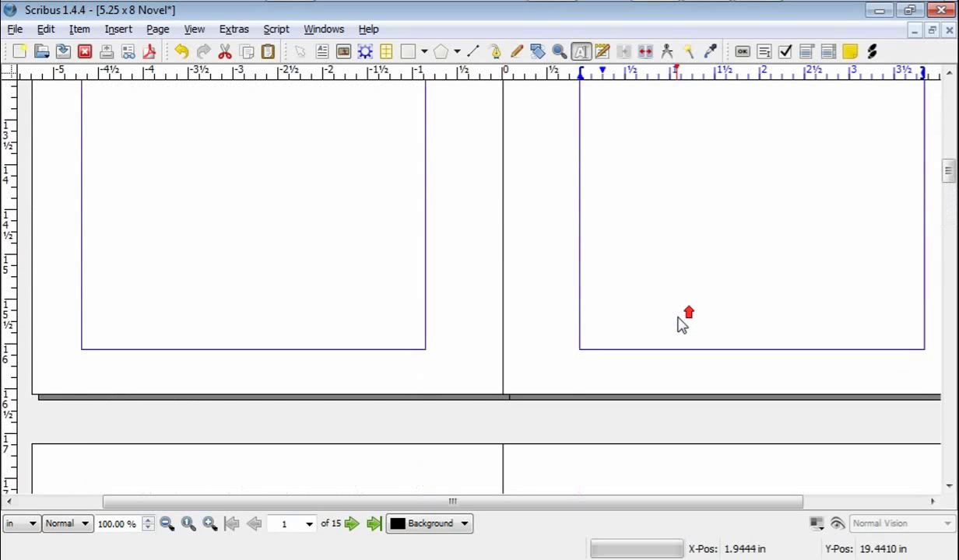
scroll(683, 325, "down", 10)
scroll(685, 321, "up", 3)
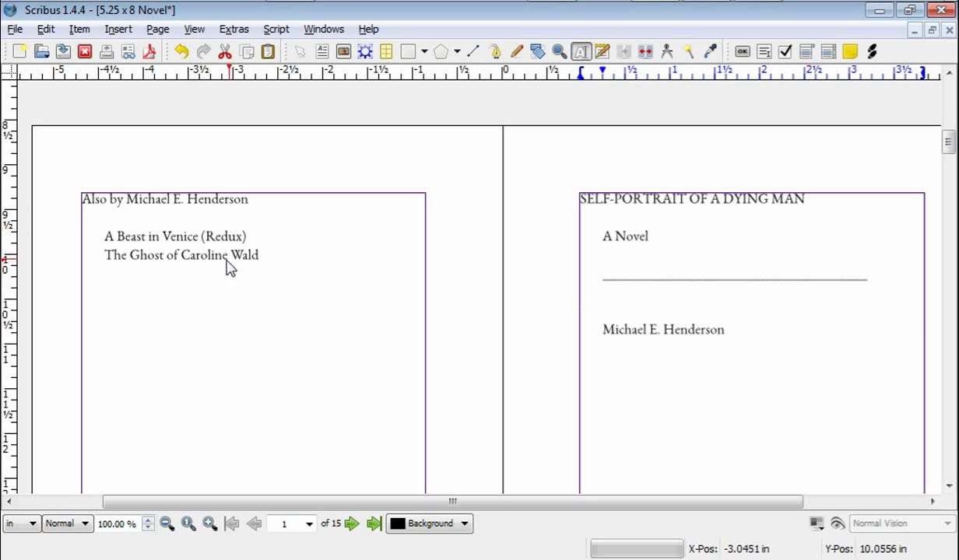
left_click_drag(946, 148, 948, 95)
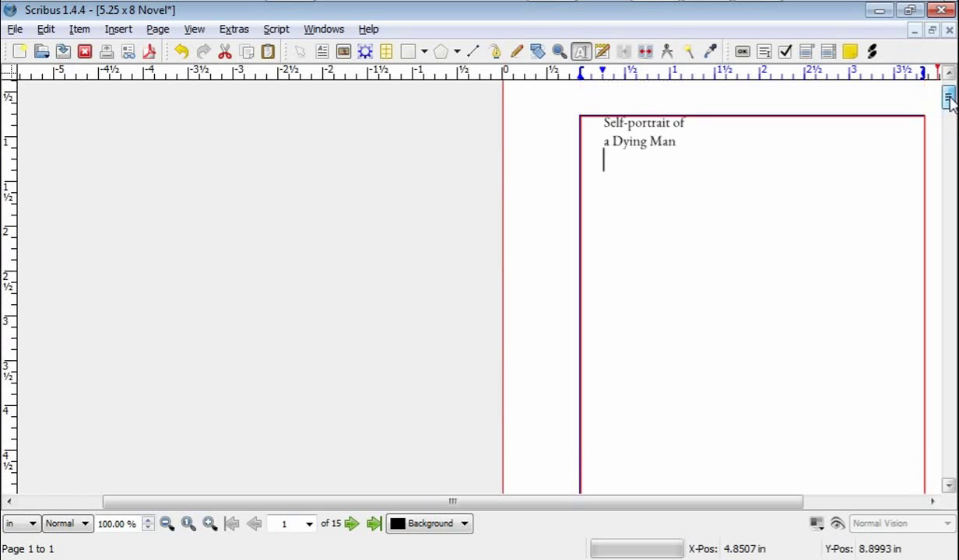
scroll(657, 156, "down", 3)
scroll(665, 170, "up", 3)
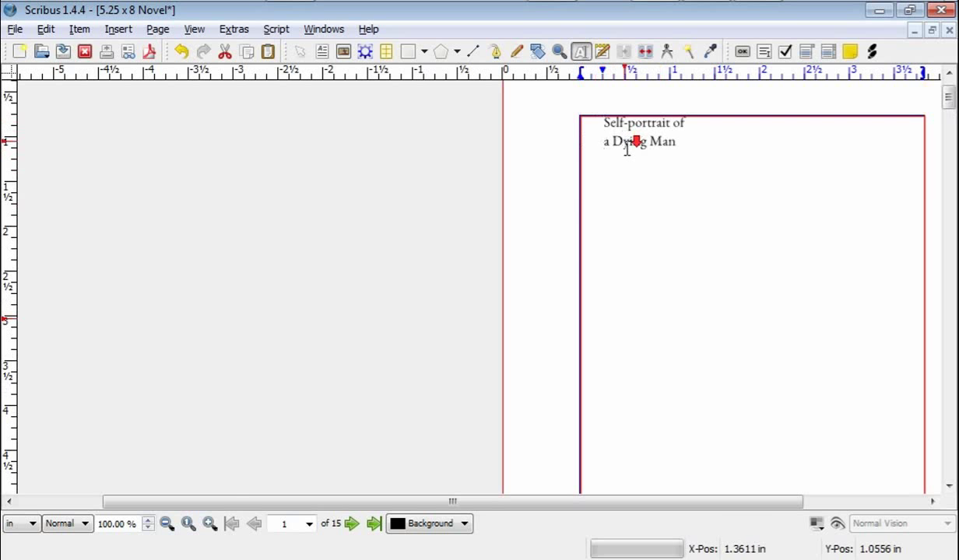
scroll(627, 148, "down", 12)
scroll(638, 168, "down", 3)
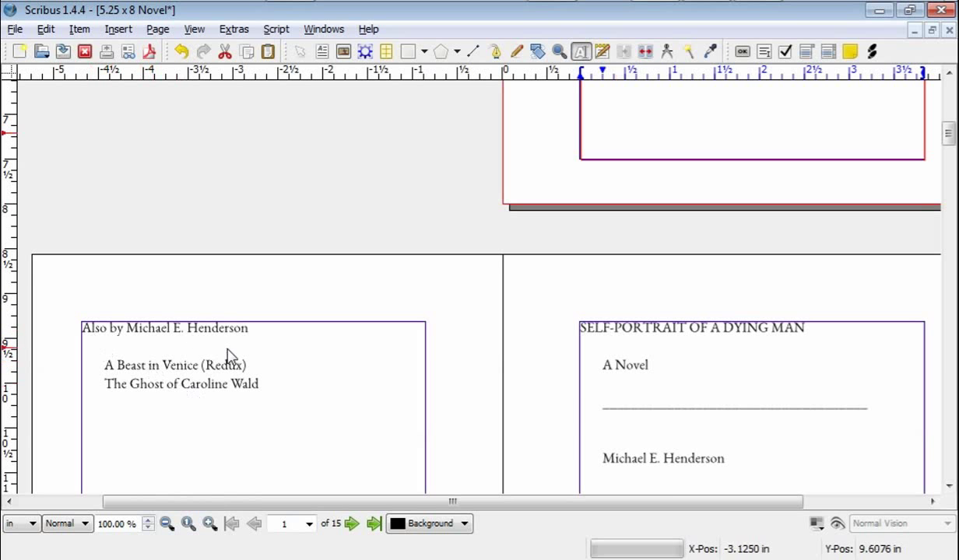
scroll(331, 350, "up", 8)
scroll(610, 317, "up", 7)
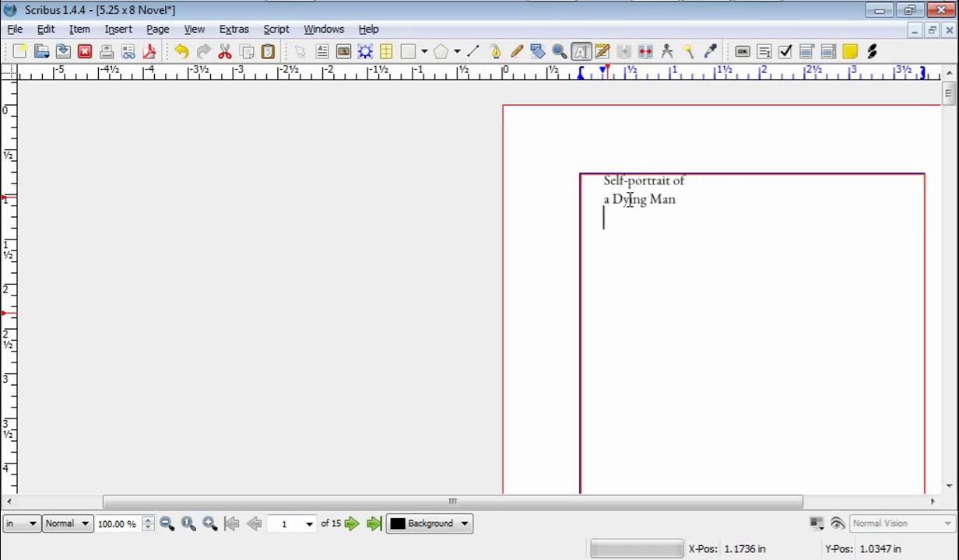
Insert two line breaks before 'a Dying Man' and open the Text5 frame's Properties.
left_click(627, 198)
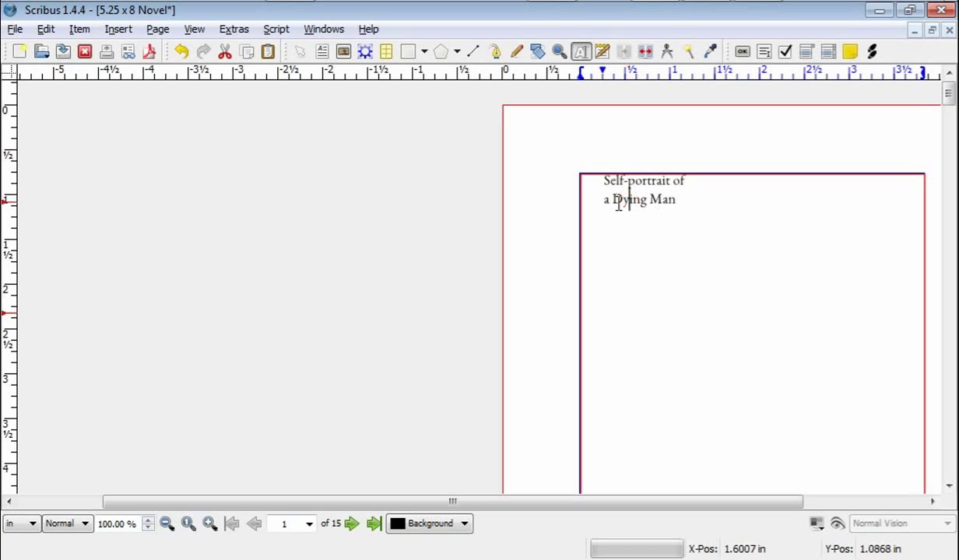
left_click(679, 200)
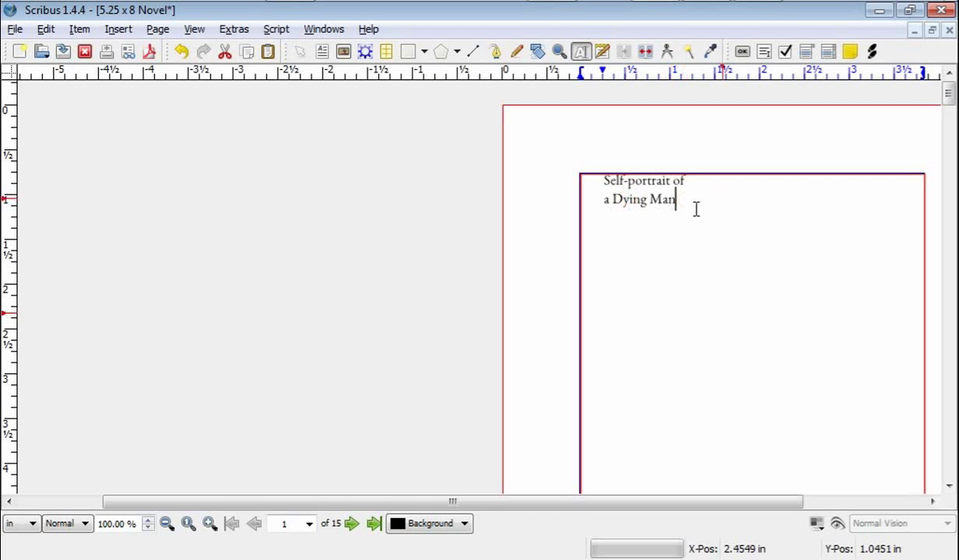
left_click(605, 197)
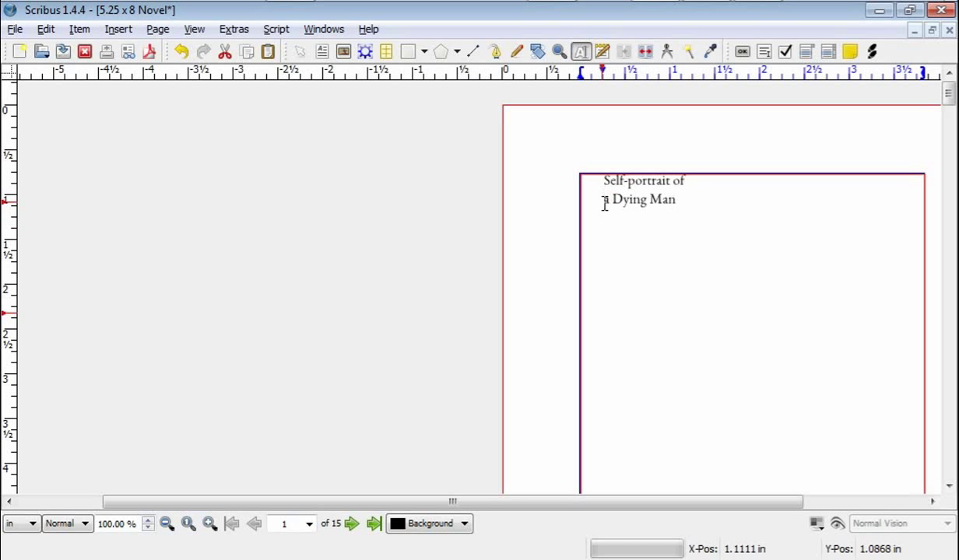
key("Return")
key("Return")
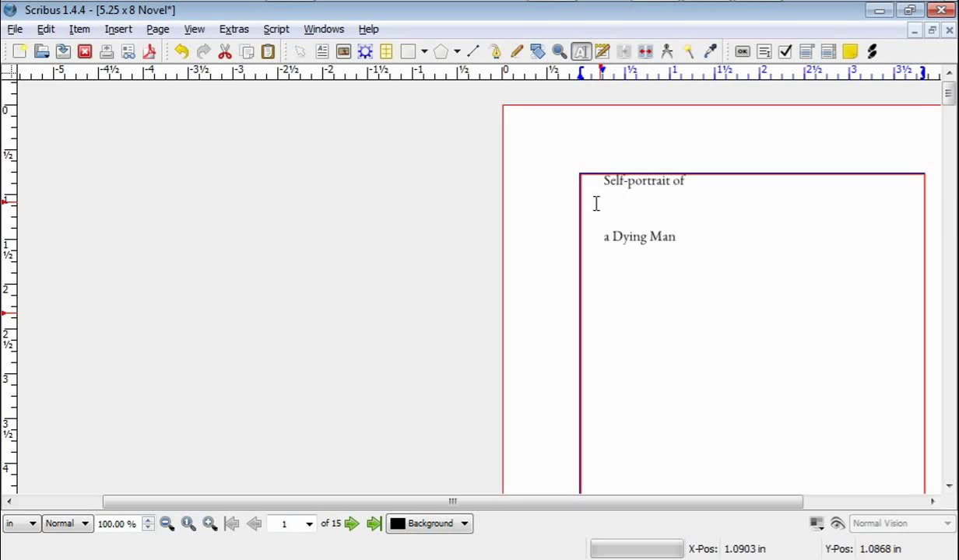
left_click(602, 179)
key("Return")
key("Return")
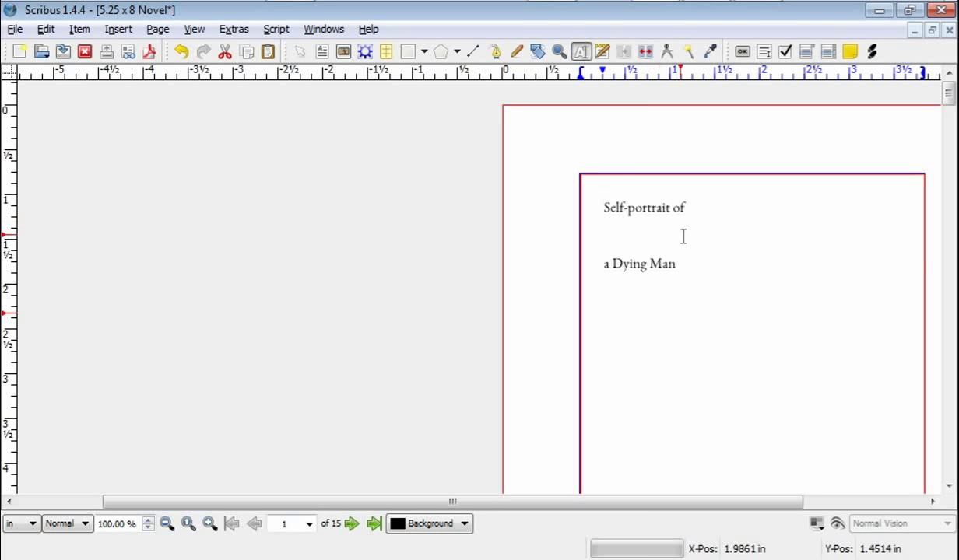
key("F2")
Move Properties aside, show the title's Text settings with Regular style kept, and expand Style Settings.
left_click(484, 78)
left_click_drag(484, 79, 317, 64)
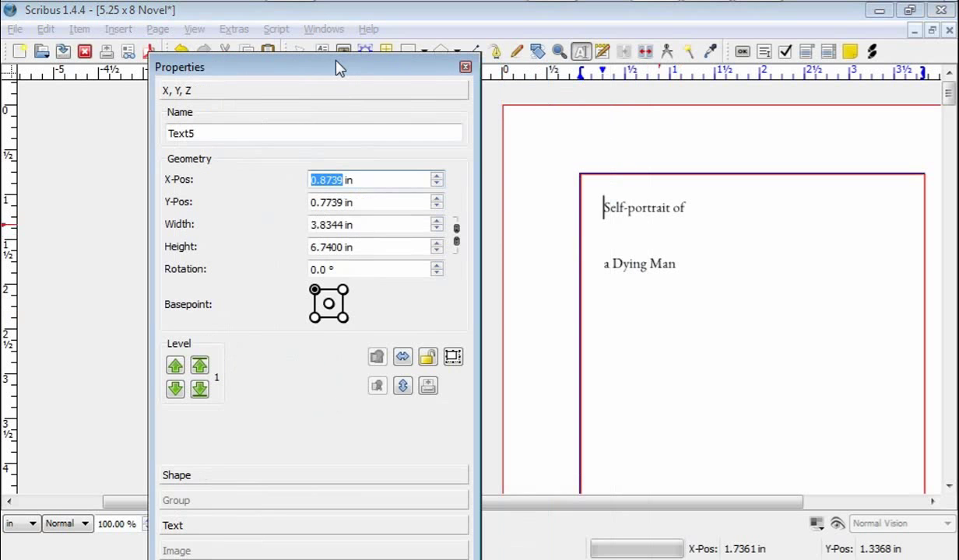
left_click(234, 527)
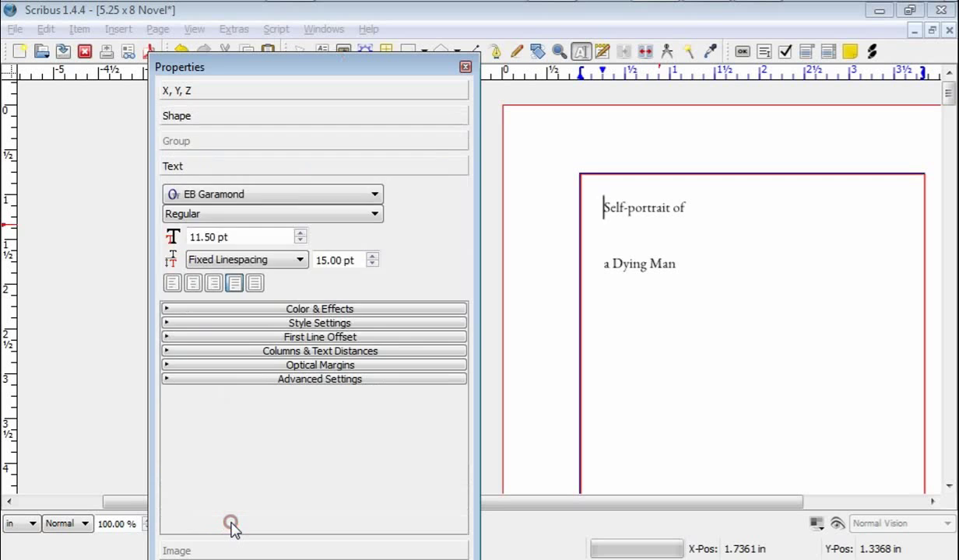
left_click(203, 218)
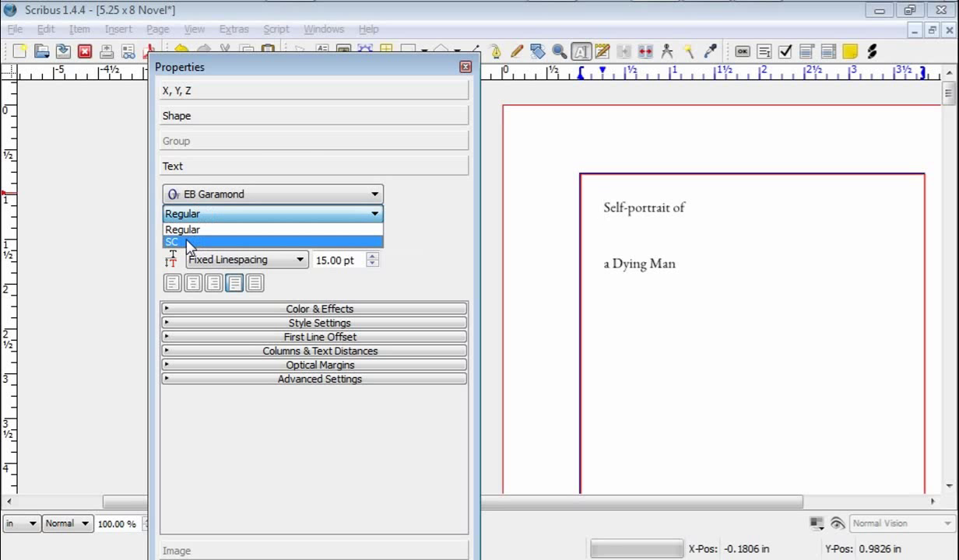
left_click(198, 230)
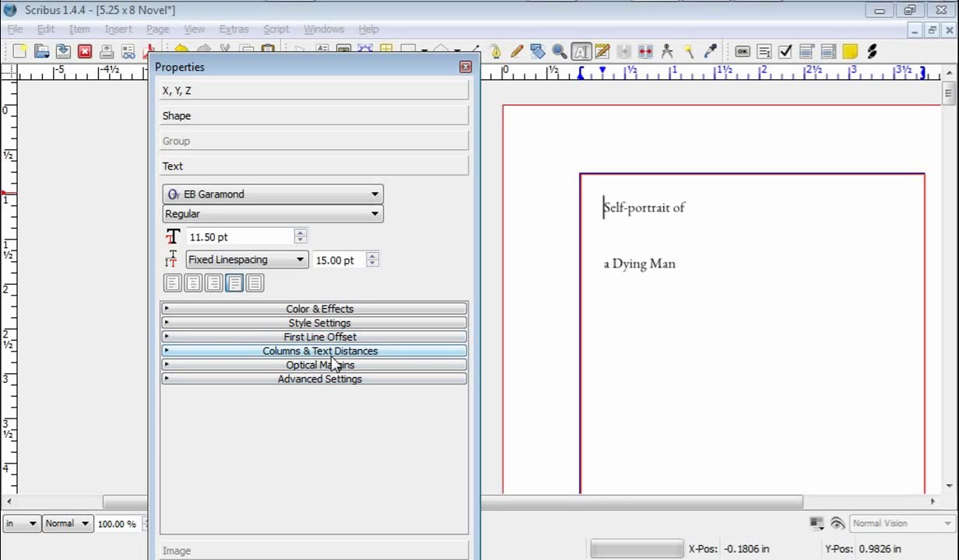
left_click(312, 324)
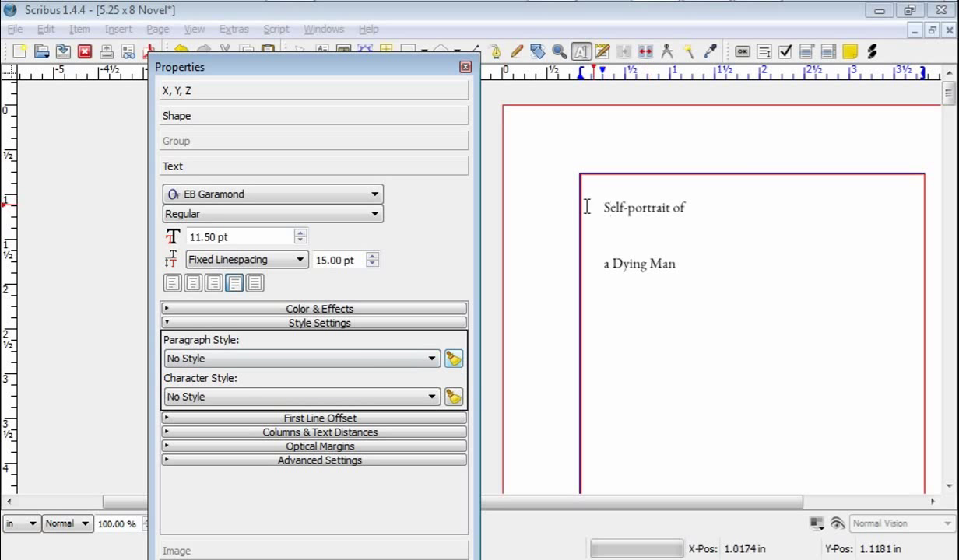
Apply the First Line No Indent paragraph style to both title lines, then select them.
left_click(366, 358)
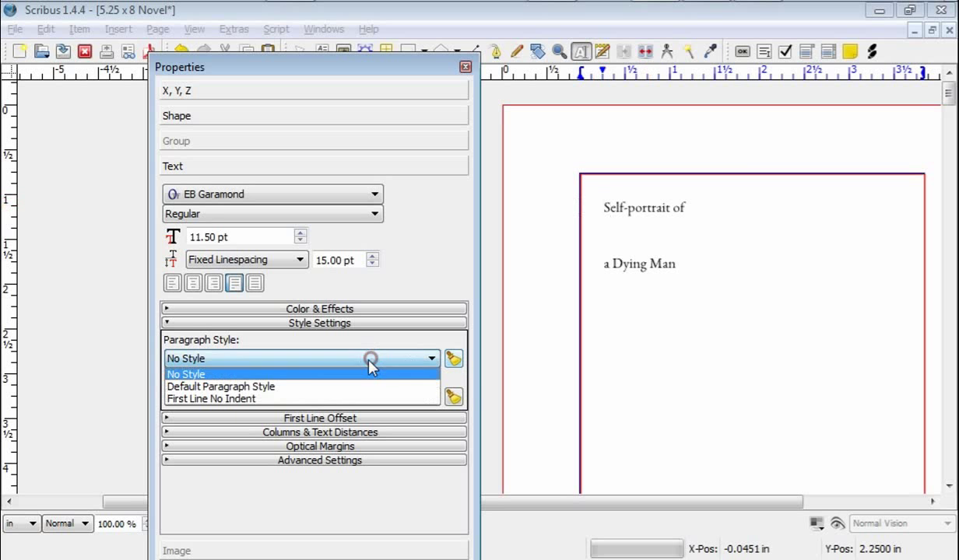
left_click(225, 400)
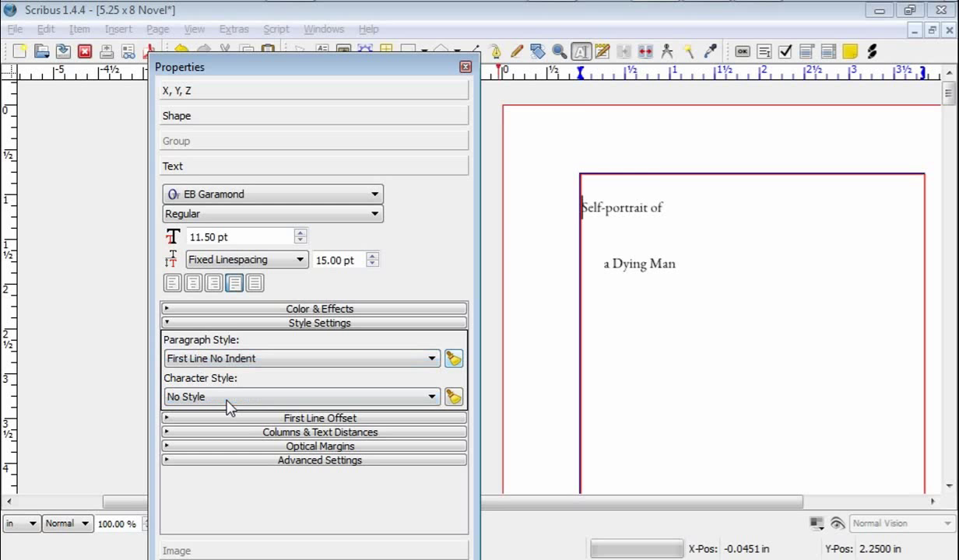
left_click(606, 265)
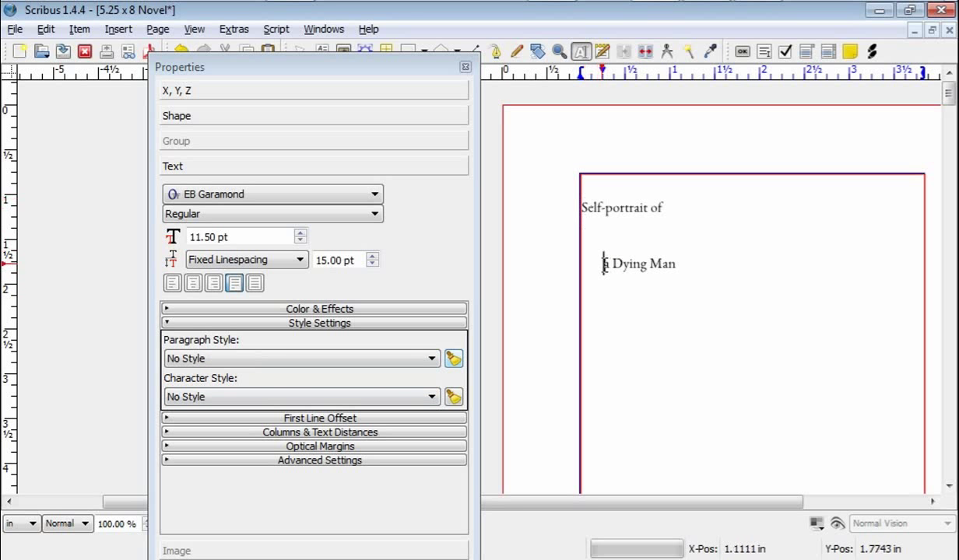
left_click(278, 358)
left_click(310, 399)
left_click(581, 208)
left_click(656, 264, "shift")
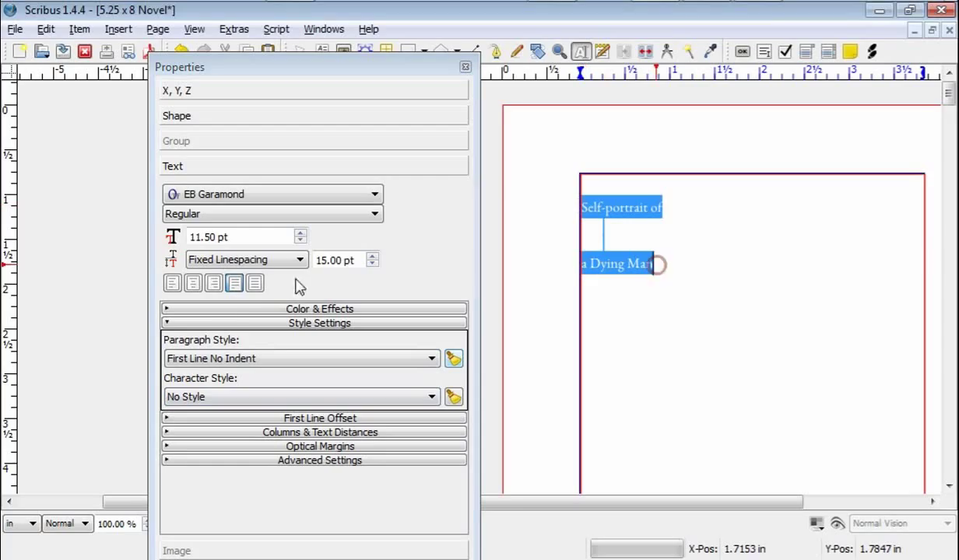
Center the title lines and change their font to Trajan Pro.
left_click(194, 285)
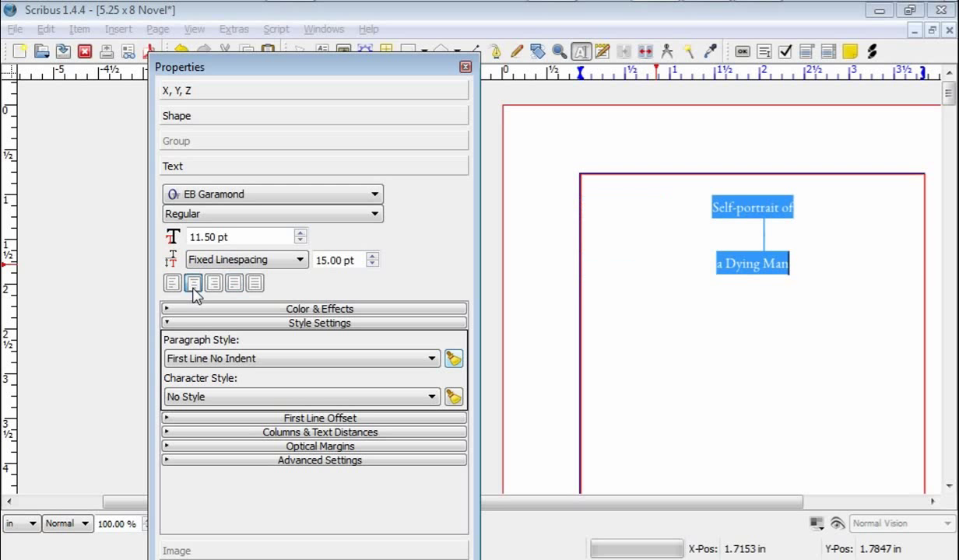
left_click(213, 197)
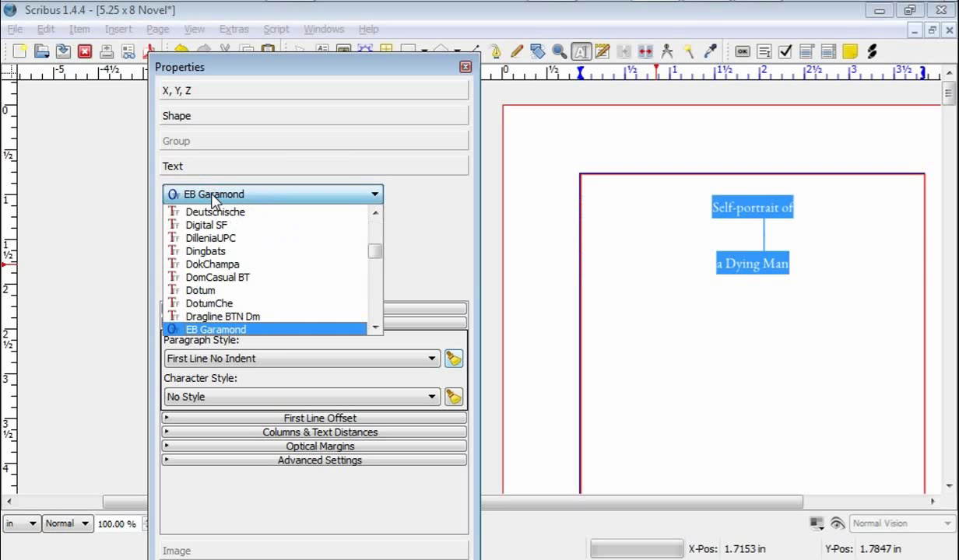
key("Down")
key("Down")
key("Down")
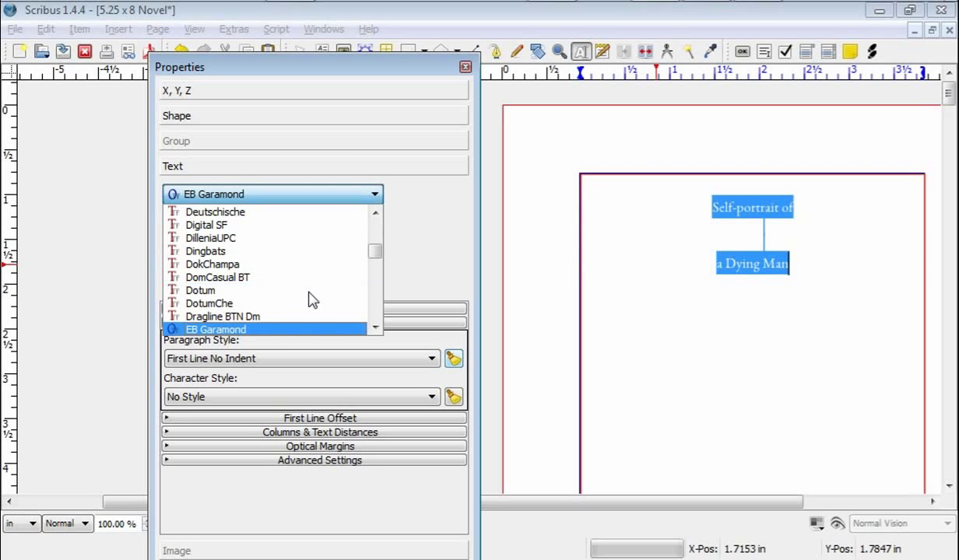
key("t")
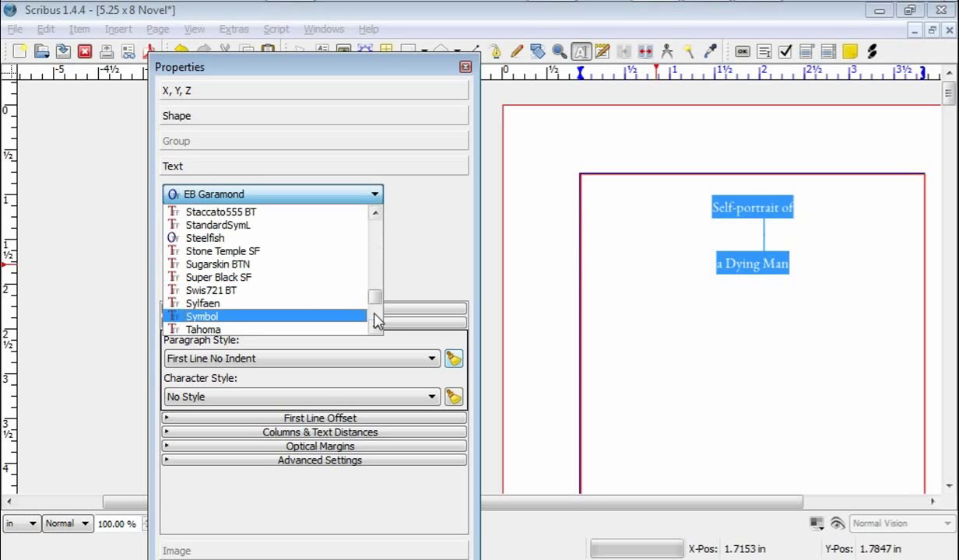
left_click(375, 315)
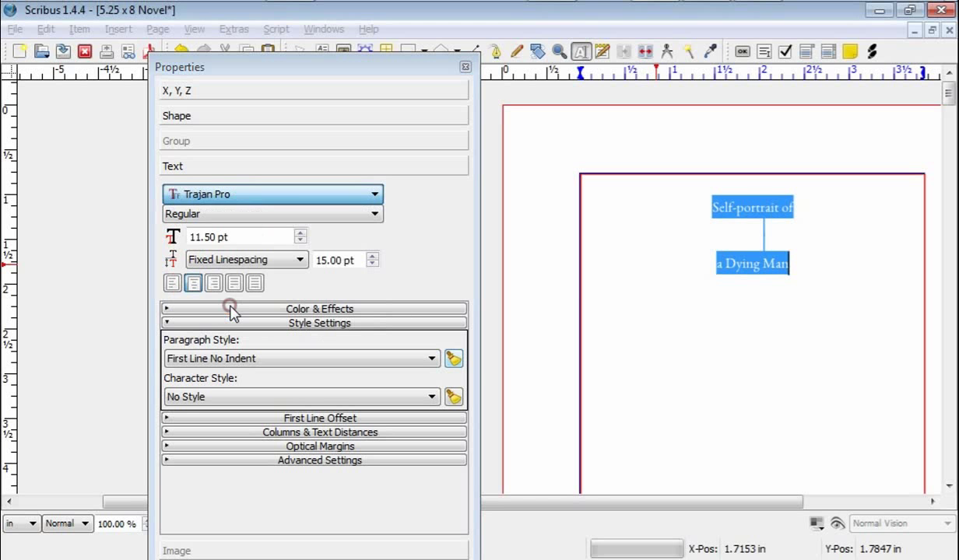
key("Return")
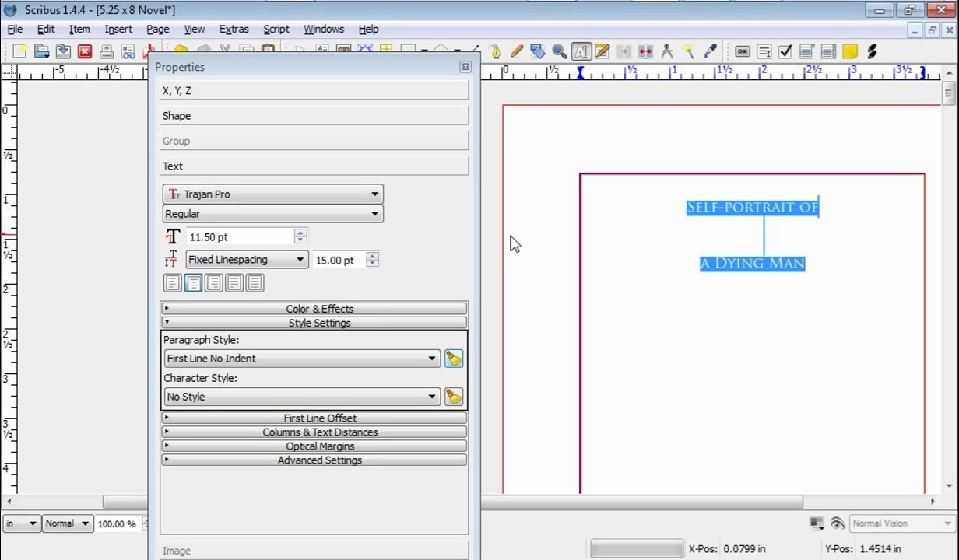
Set the title's font size to 24 pt.
triple_click(191, 237)
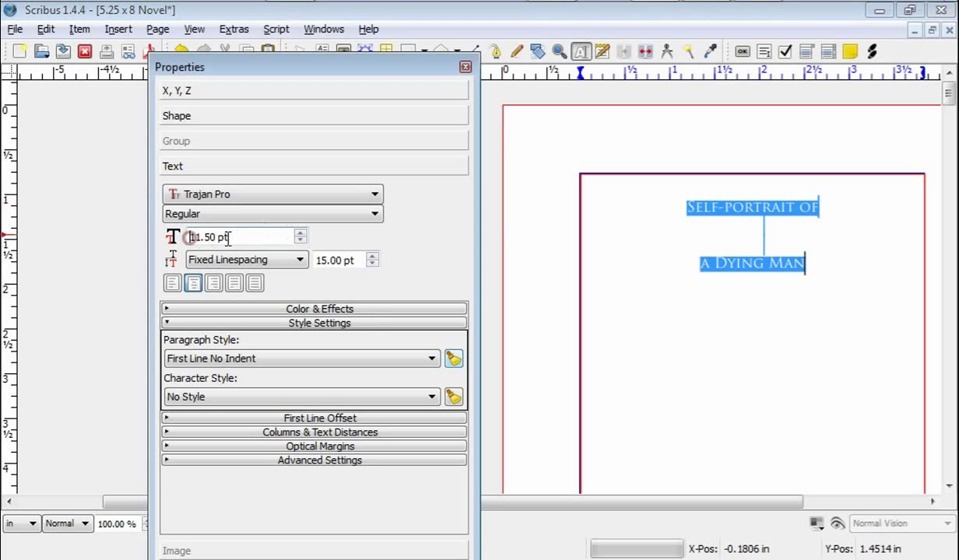
type("24")
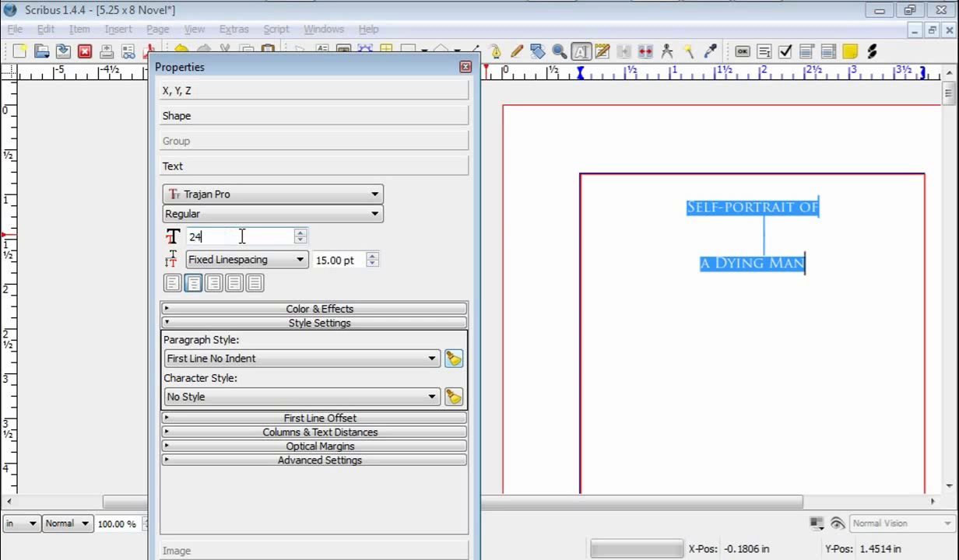
key("Tab")
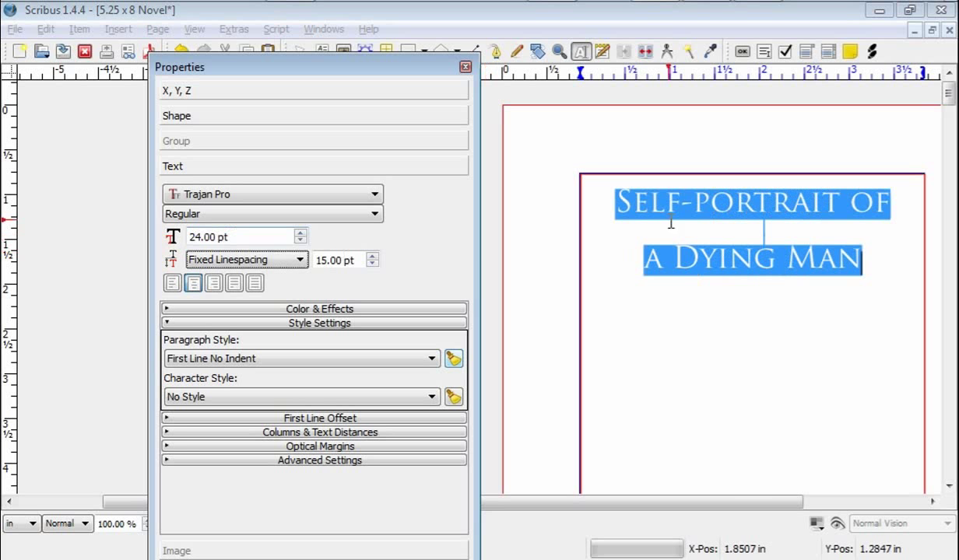
left_click(713, 279)
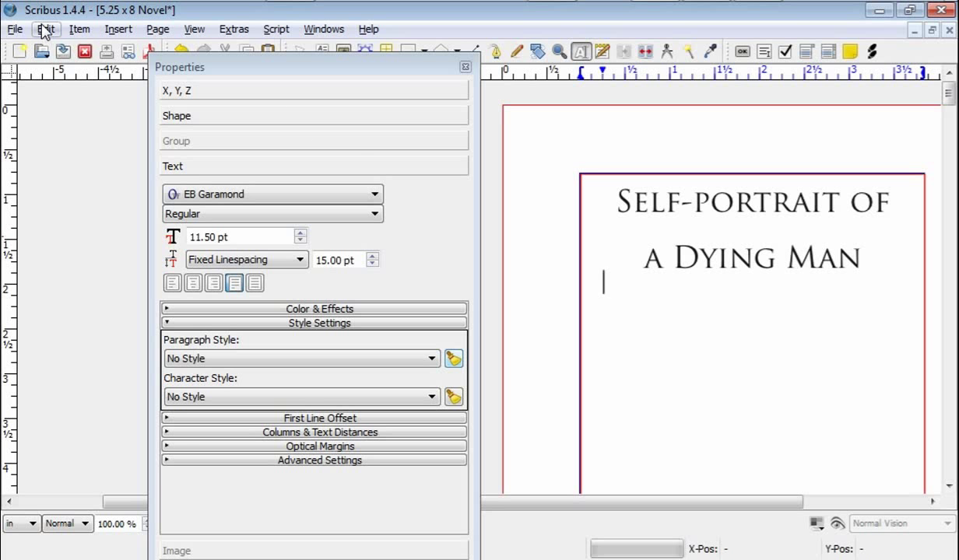
Insert a blank line above 'Self-portrait of' to lower the title.
left_click(615, 197)
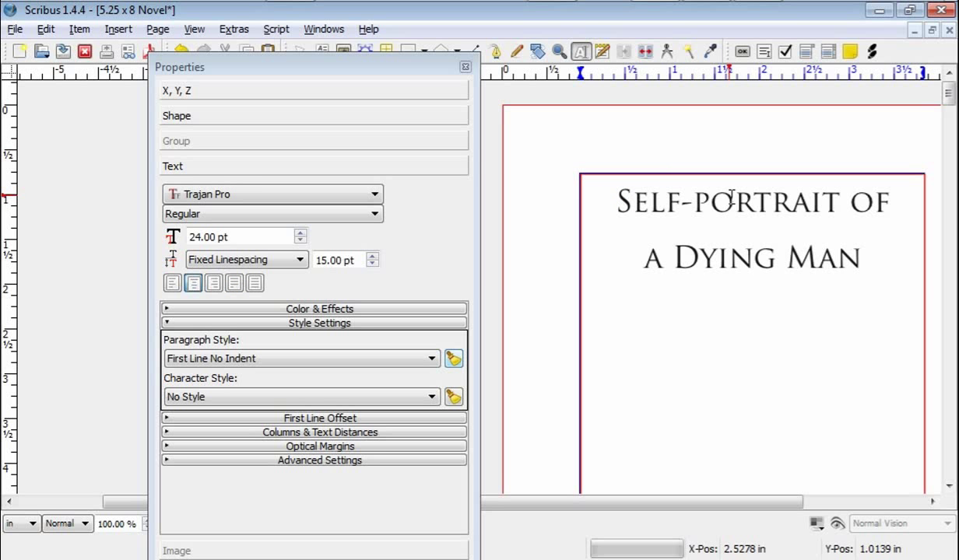
key("Return")
key("Return")
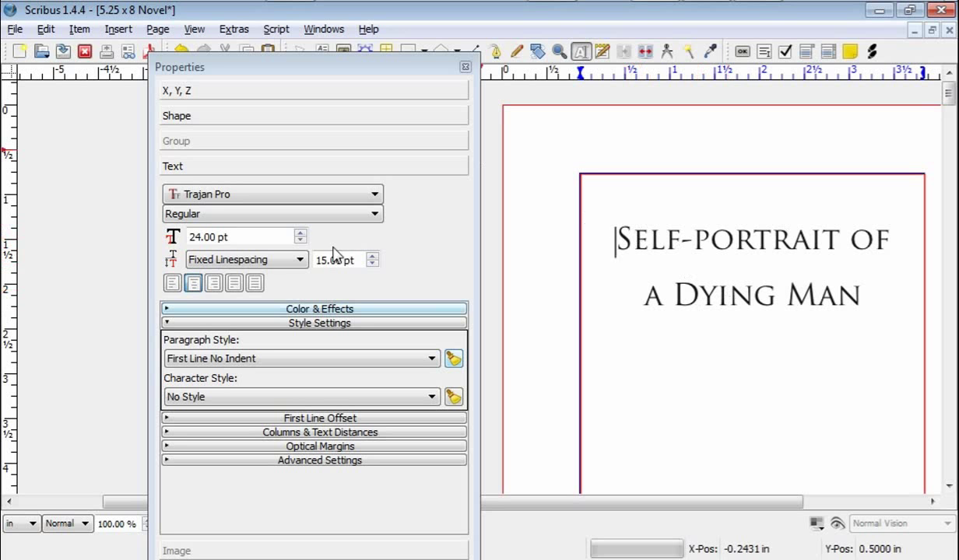
Close the Properties palette and scroll to the 'Also by' and title page spread.
left_click(466, 68)
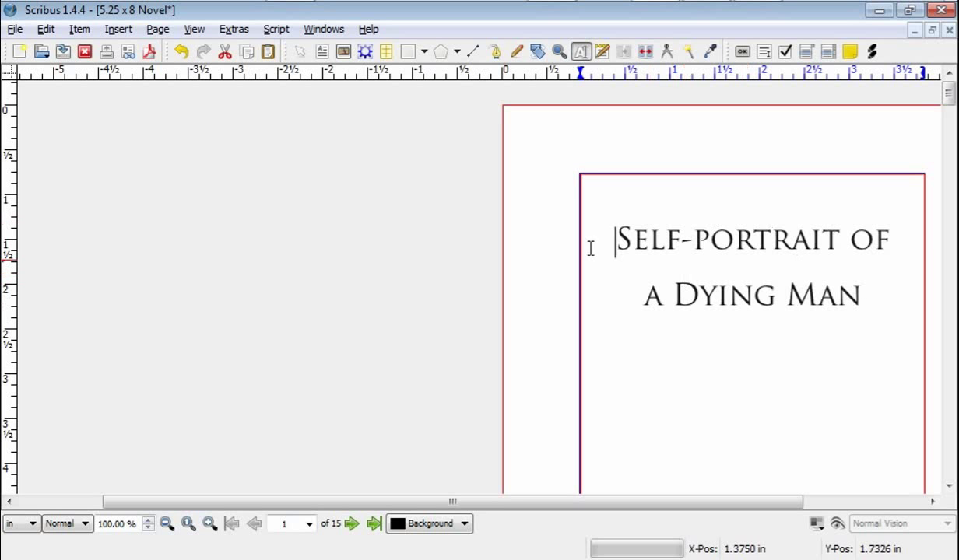
scroll(171, 237, "down", 2)
scroll(323, 264, "down", 10)
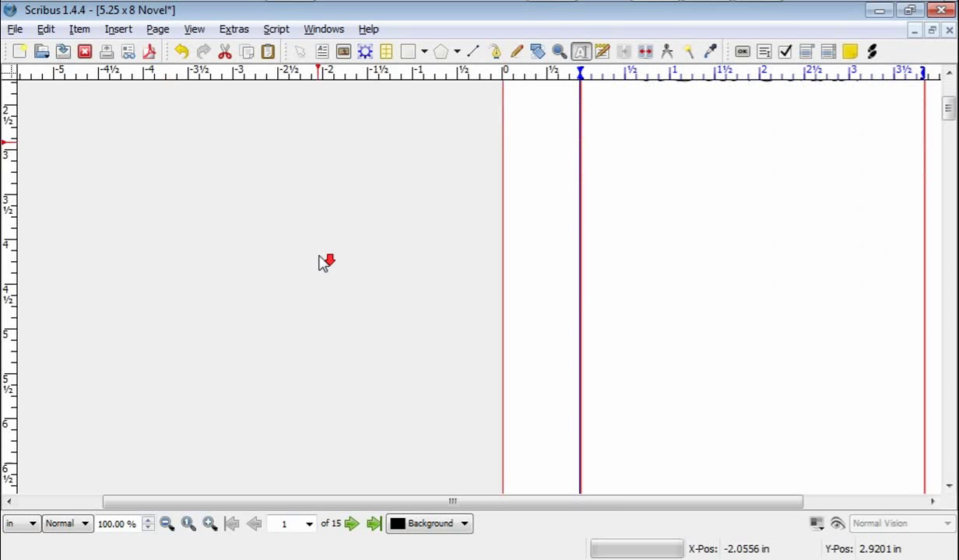
scroll(319, 267, "down", 4)
scroll(317, 268, "up", 7)
scroll(311, 280, "down", 4)
scroll(315, 272, "up", 12)
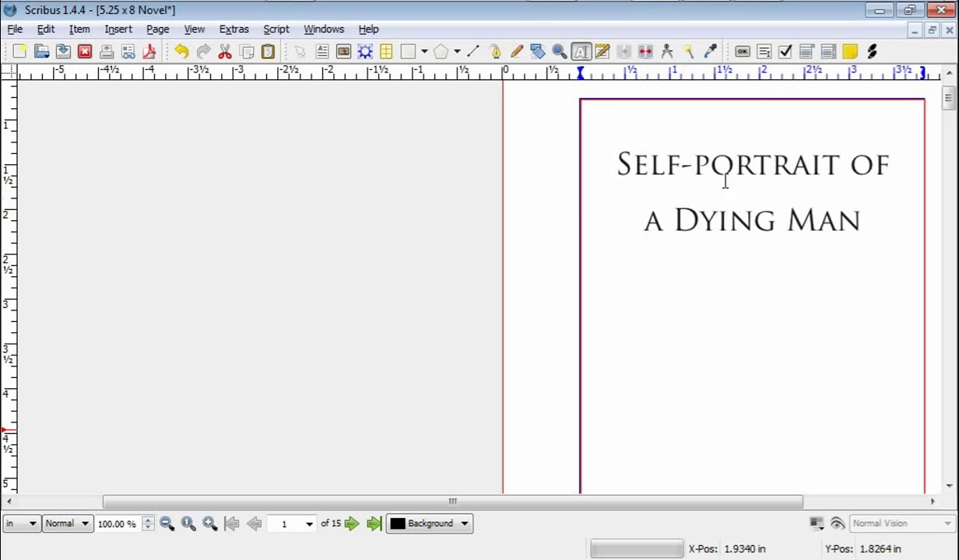
scroll(243, 305, "down", 5)
scroll(244, 305, "down", 10)
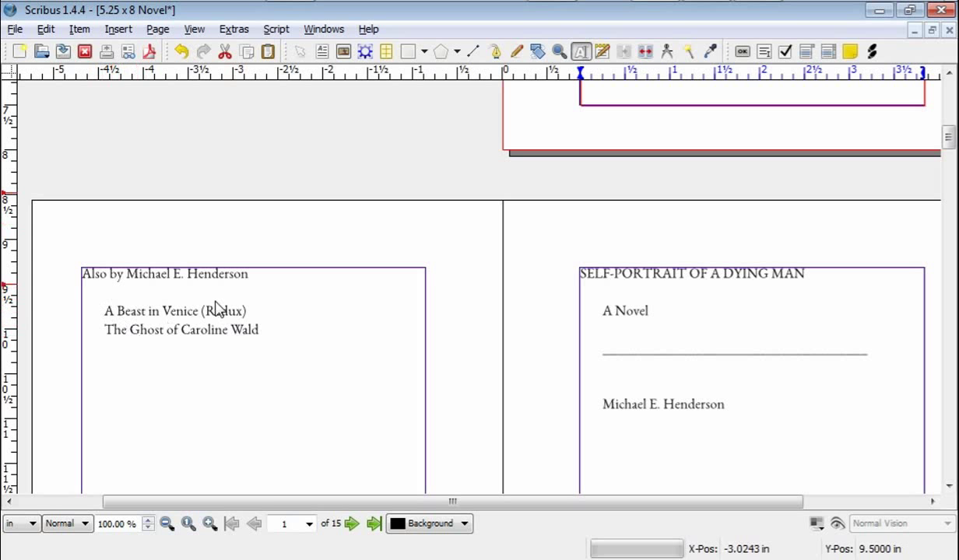
Select the 'Also by' text frame and open its story via Edit > Edit Text.
left_click(46, 29)
left_click(45, 31)
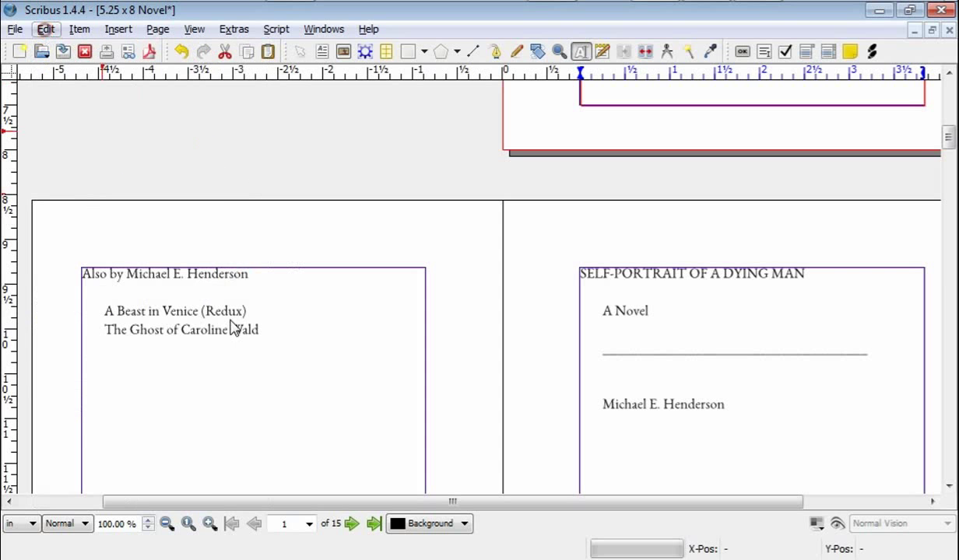
left_click(238, 402)
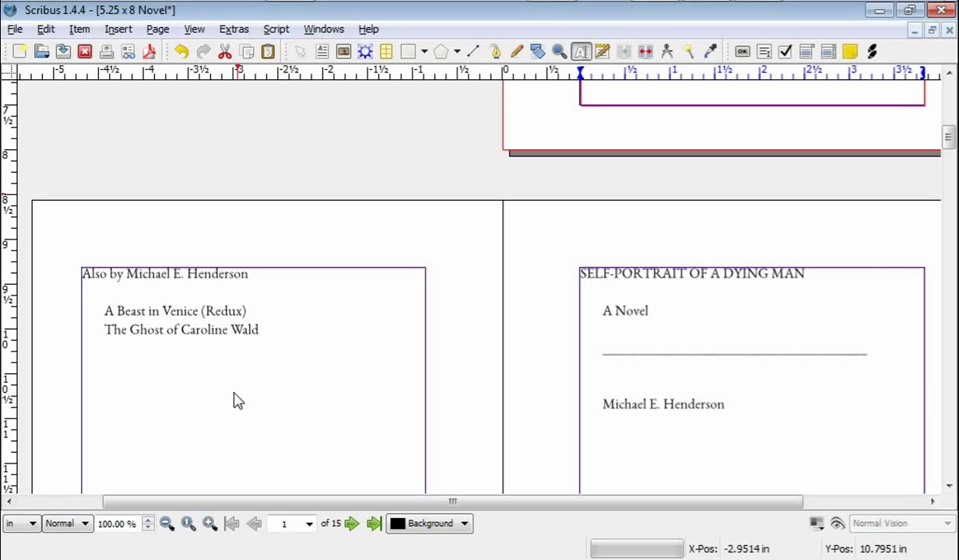
left_click(46, 35)
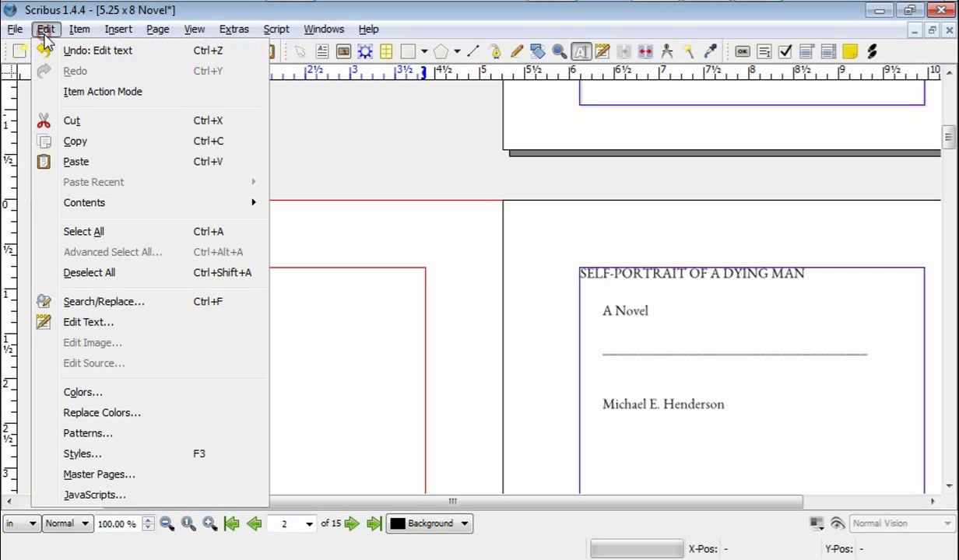
left_click(72, 323)
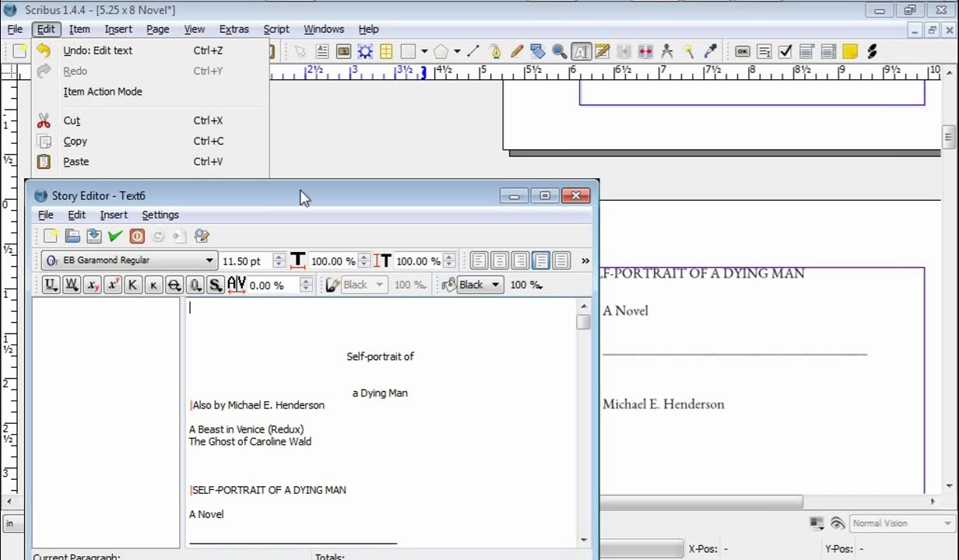
Move the Story Editor aside and scroll through the story's paragraphs and their styles.
left_click_drag(302, 198, 593, 122)
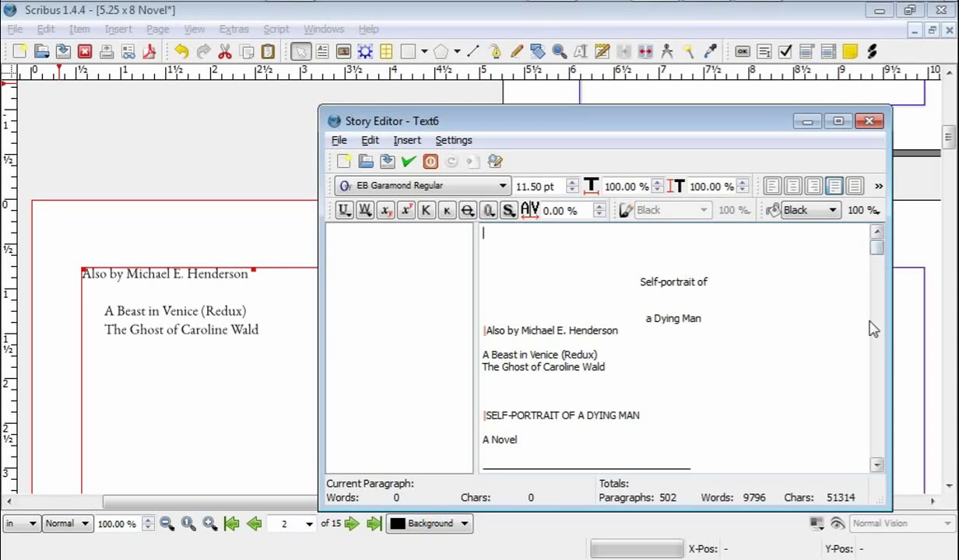
scroll(879, 327, "down", 3)
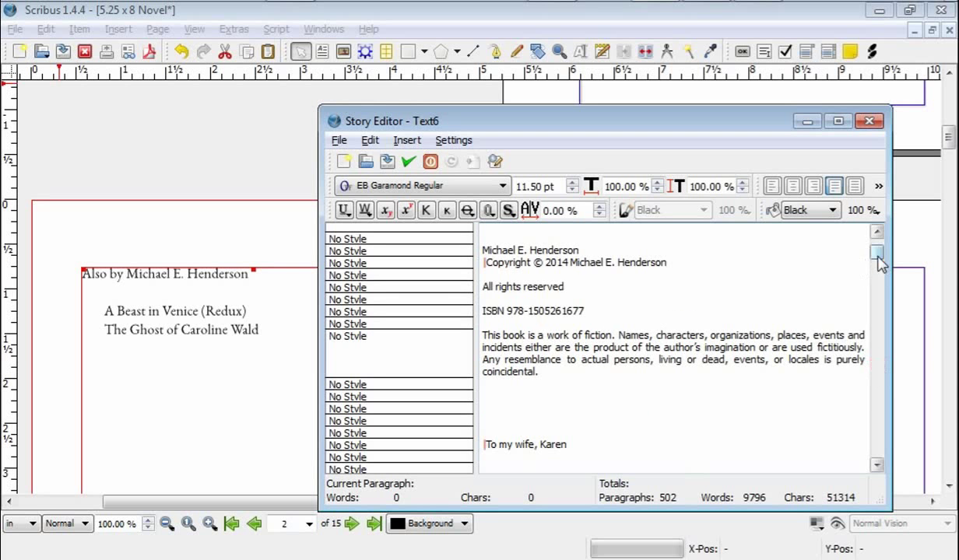
scroll(877, 257, "up", 3)
mouse_move(877, 249)
left_mouse_down()
mouse_move(885, 459)
mouse_move(877, 248)
left_mouse_up()
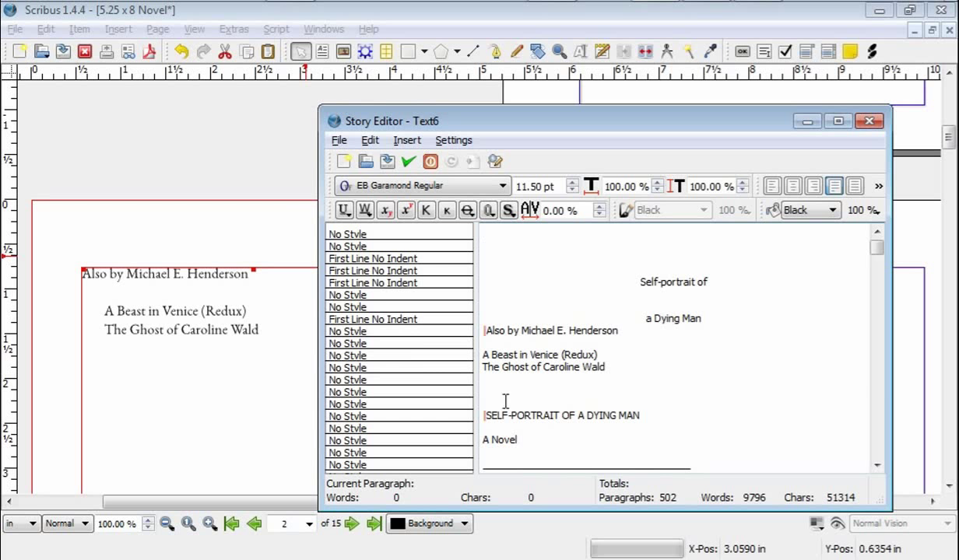
left_click(877, 392)
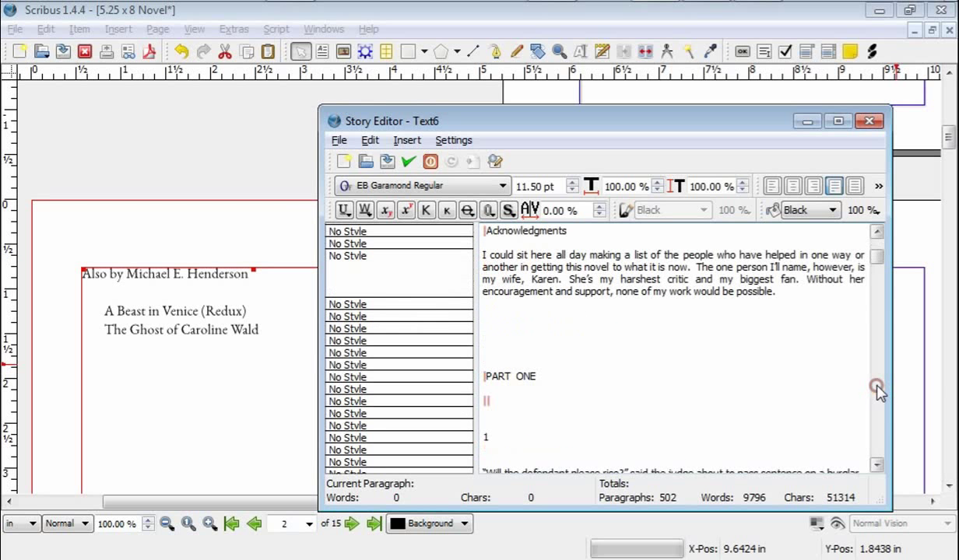
left_click(877, 257)
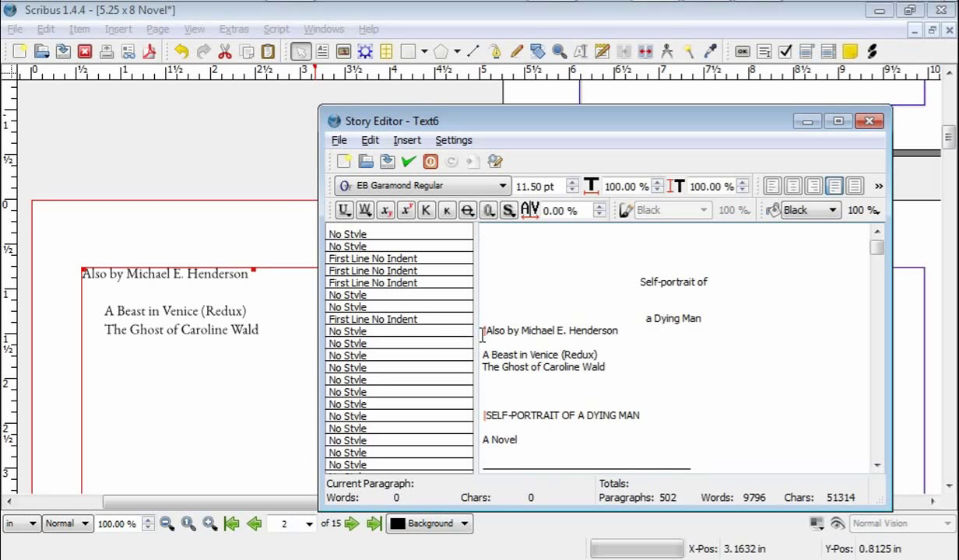
left_click(429, 338)
left_click_drag(874, 257, 875, 263)
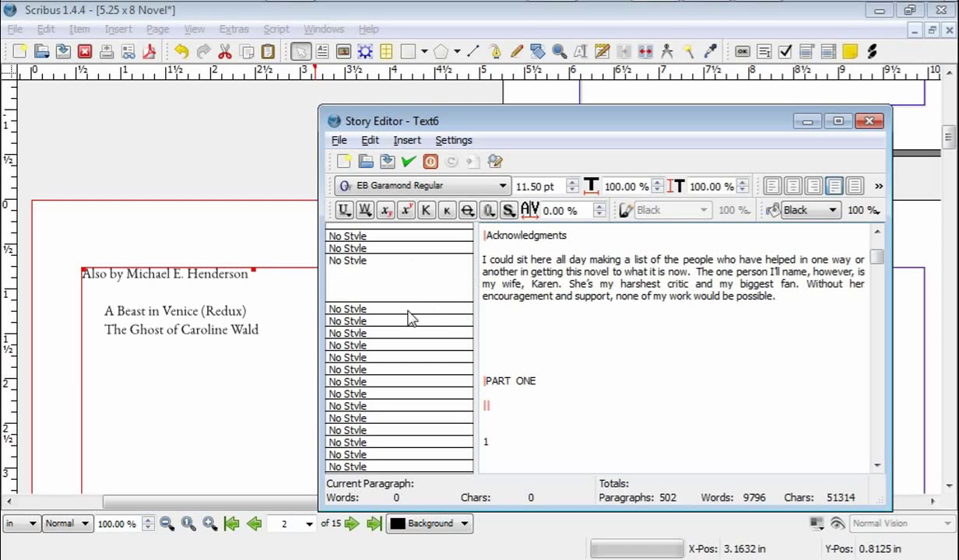
mouse_move(876, 259)
left_mouse_down()
mouse_move(877, 271)
mouse_move(877, 263)
left_mouse_up()
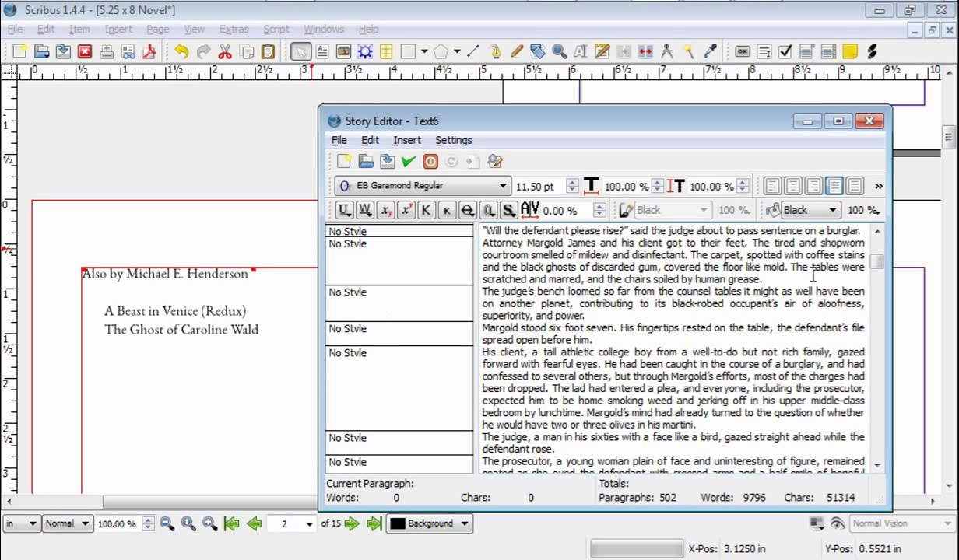
left_click_drag(877, 263, 878, 243)
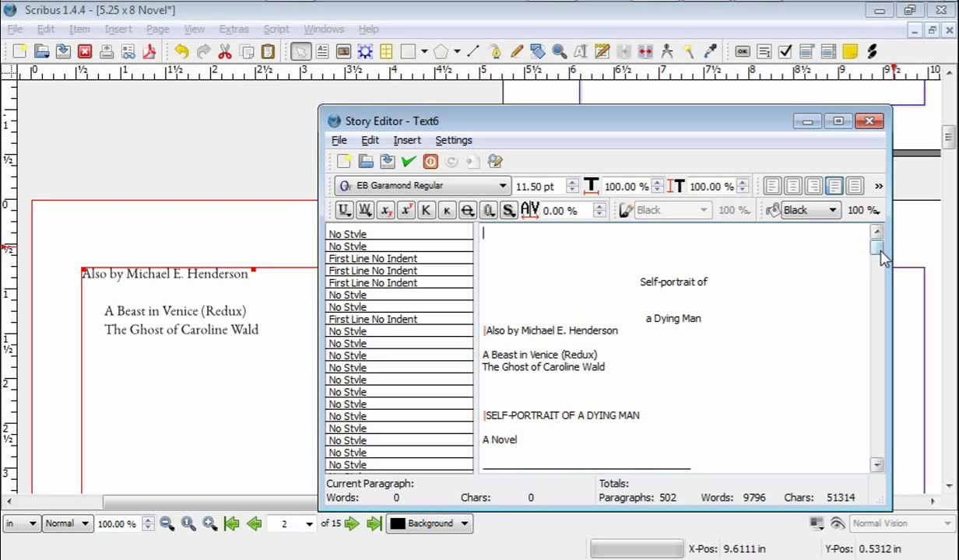
left_click_drag(877, 250, 878, 252)
left_click(446, 211)
scroll(589, 355, "down", 5)
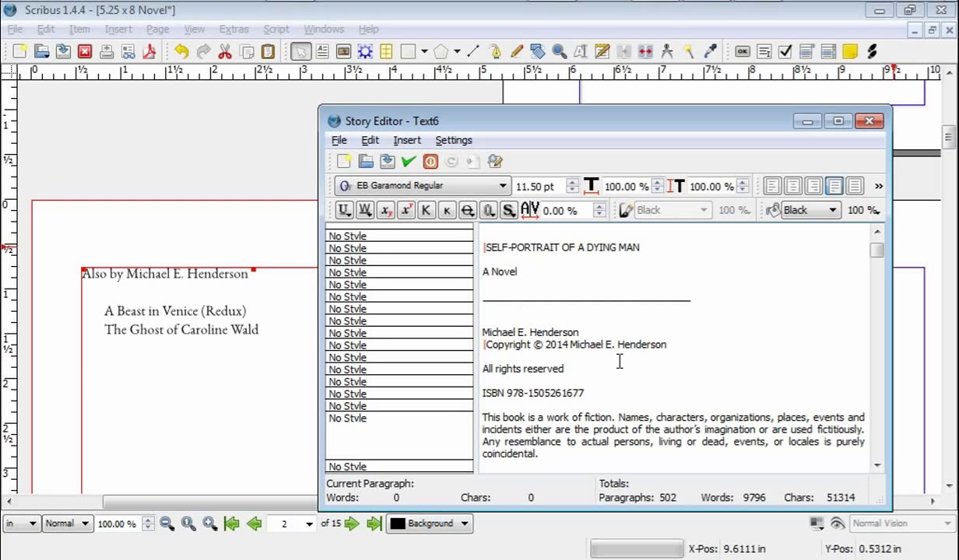
scroll(623, 360, "down", 6)
scroll(585, 352, "down", 6)
scroll(583, 357, "down", 5)
scroll(560, 355, "up", 11)
scroll(560, 355, "up", 6)
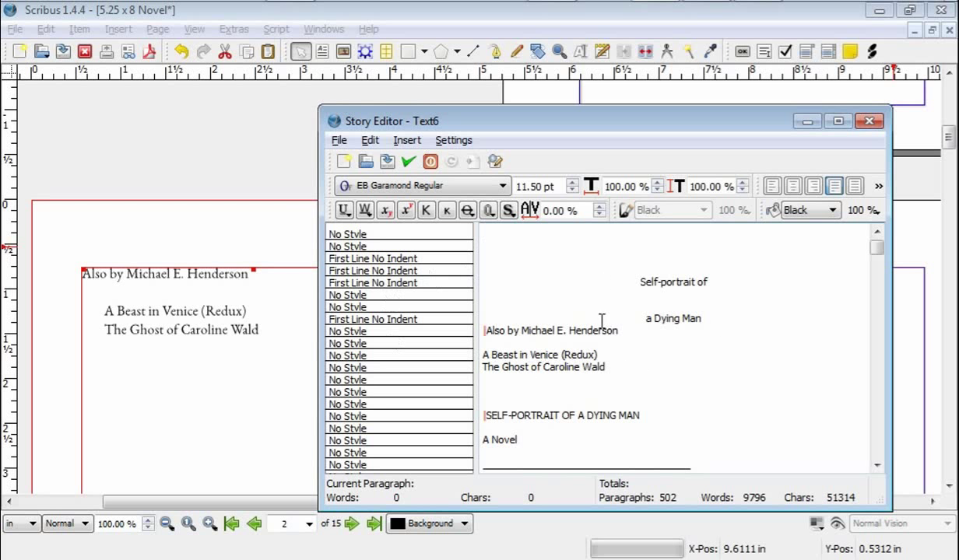
scroll(580, 320, "down", 10)
scroll(580, 331, "up", 6)
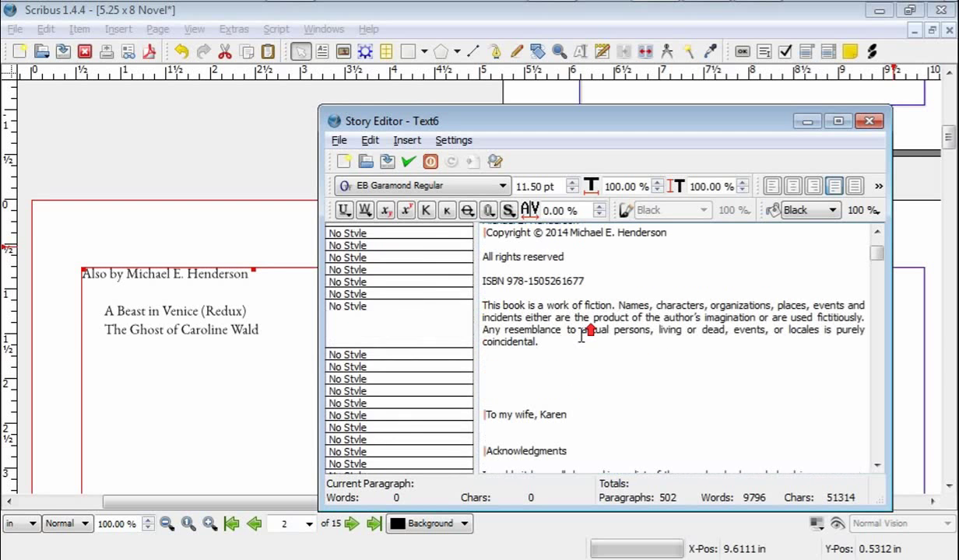
scroll(568, 327, "up", 5)
scroll(565, 325, "down", 5)
scroll(563, 323, "up", 5)
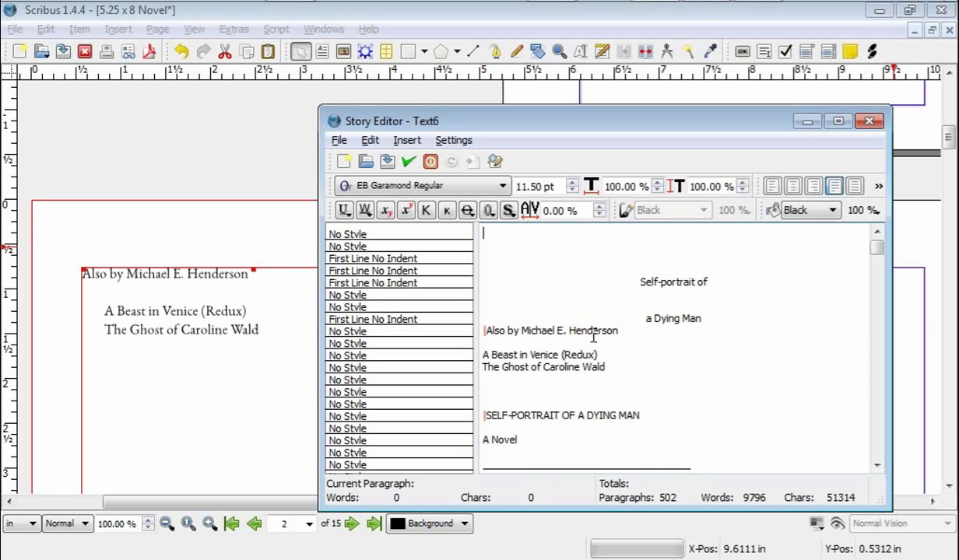
scroll(515, 341, "down", 5)
scroll(515, 341, "up", 5)
Give the 'Also by' paragraph the First Line No Indent style in the Story Editor.
left_click_drag(593, 122, 617, 118)
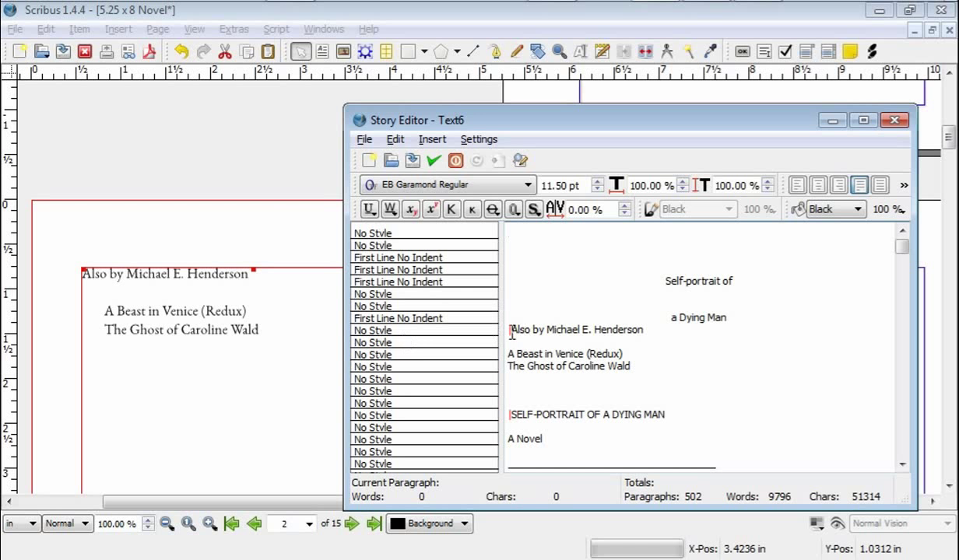
left_click(421, 333)
left_click(428, 341)
left_click(449, 382)
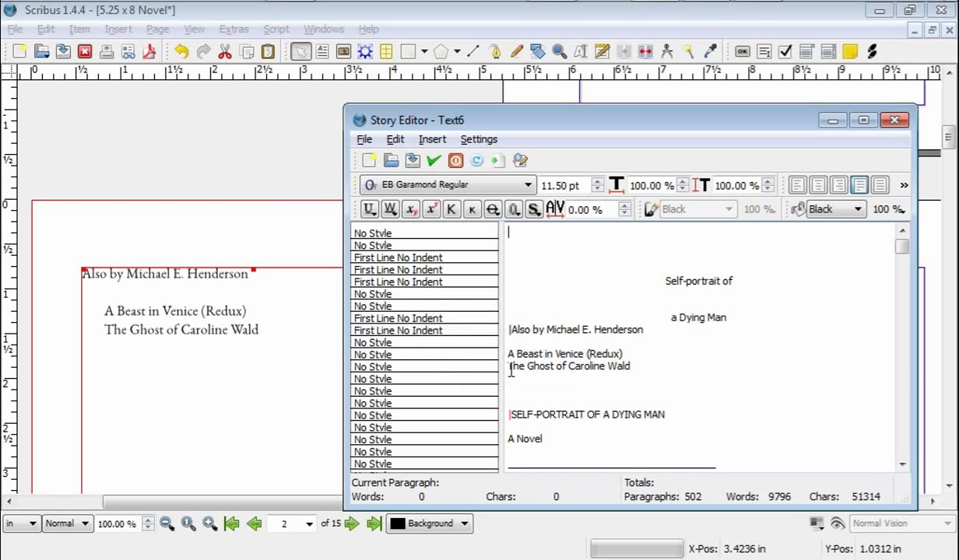
Apply First Line No Indent to 'A Beast in Venice (Redux)' and 'The Ghost of Caroline Wald'.
left_click(428, 361)
left_click(463, 365)
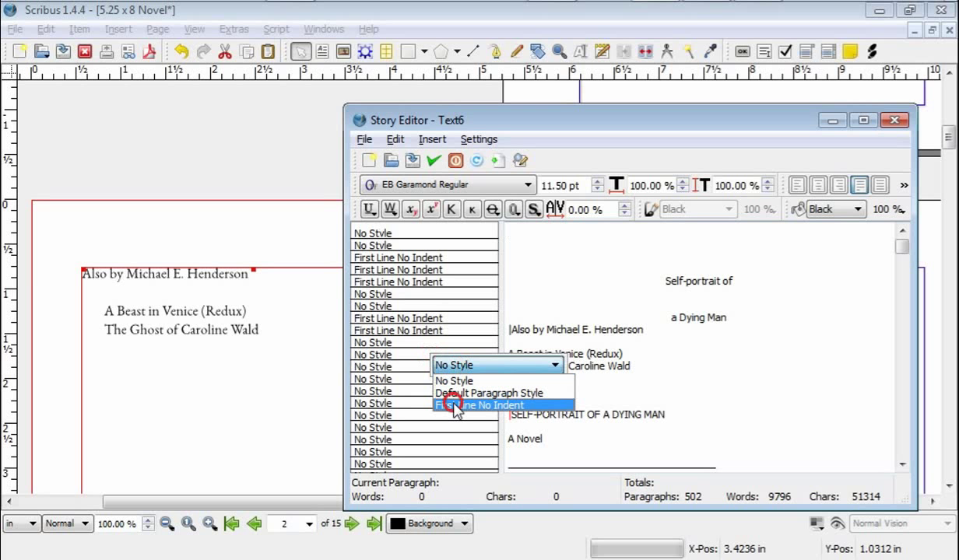
left_click(456, 402)
left_click(443, 365)
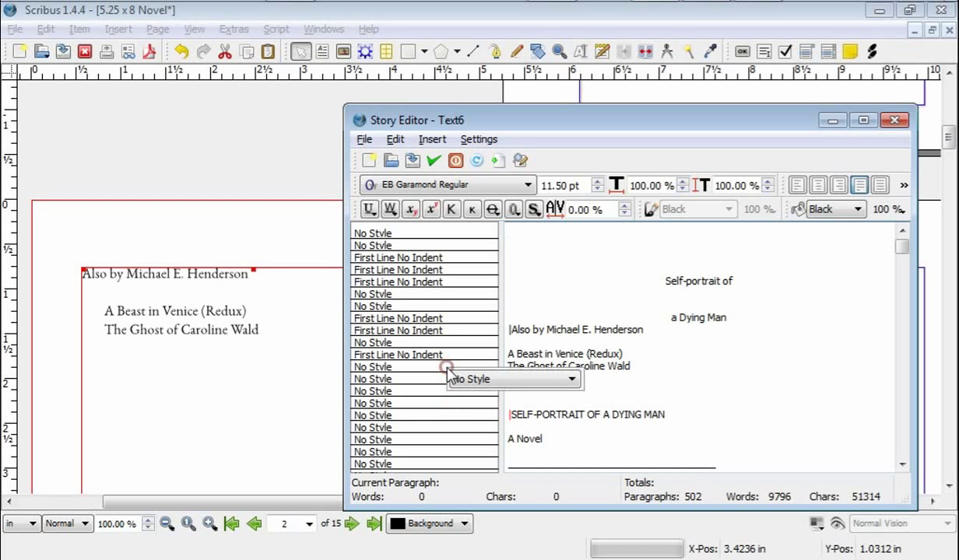
left_click(479, 381)
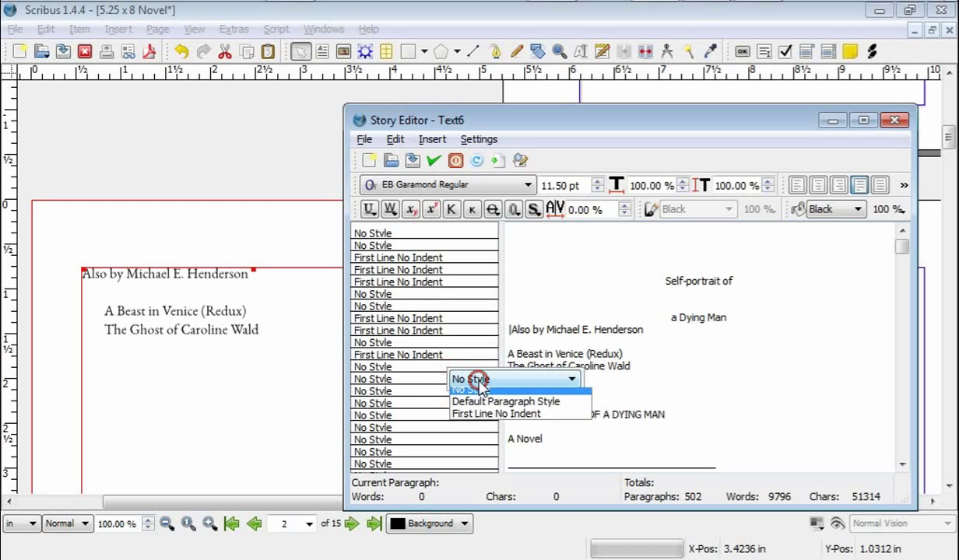
left_click(474, 420)
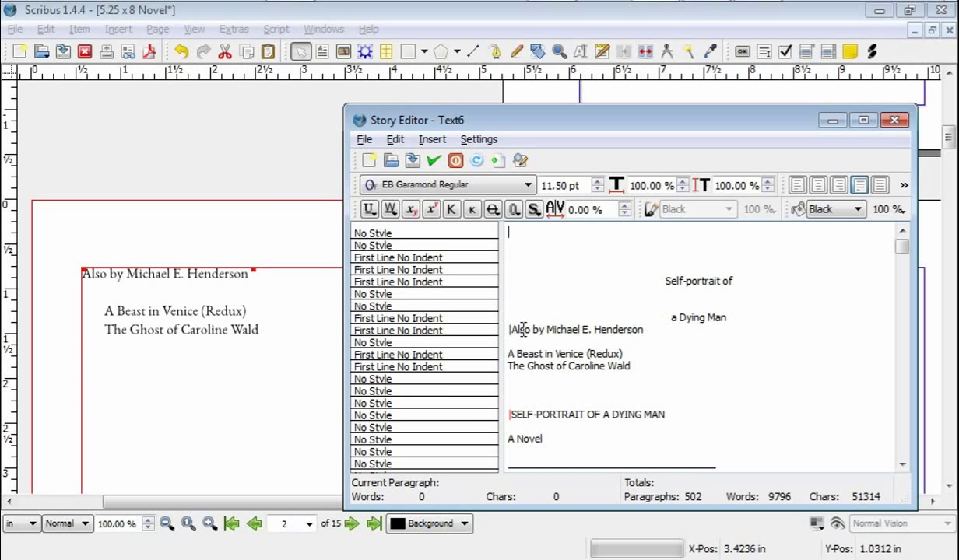
scroll(564, 347, "down", 3)
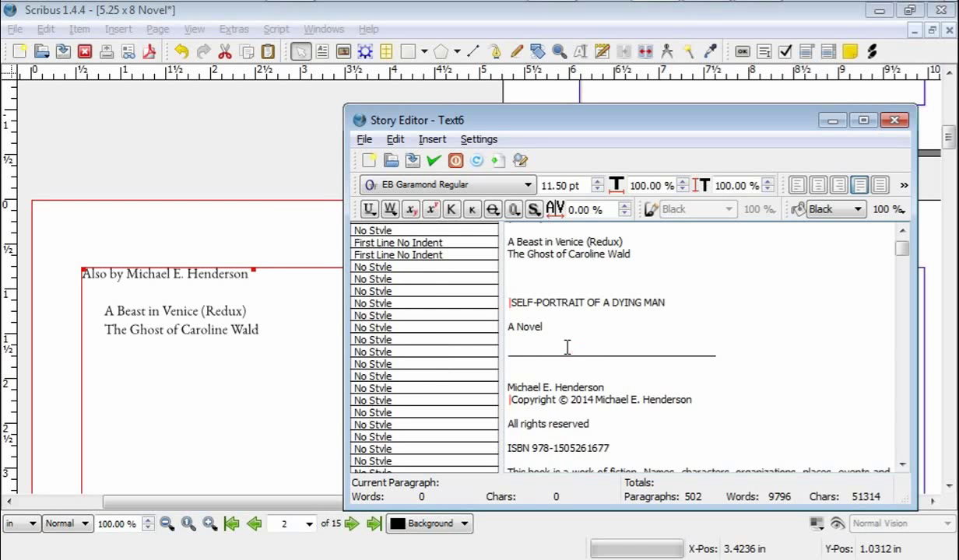
scroll(567, 347, "up", 3)
left_click(507, 327)
Center the lines from 'Also by' through 'The Ghost of Caroline Wald'.
left_click(643, 367, "shift")
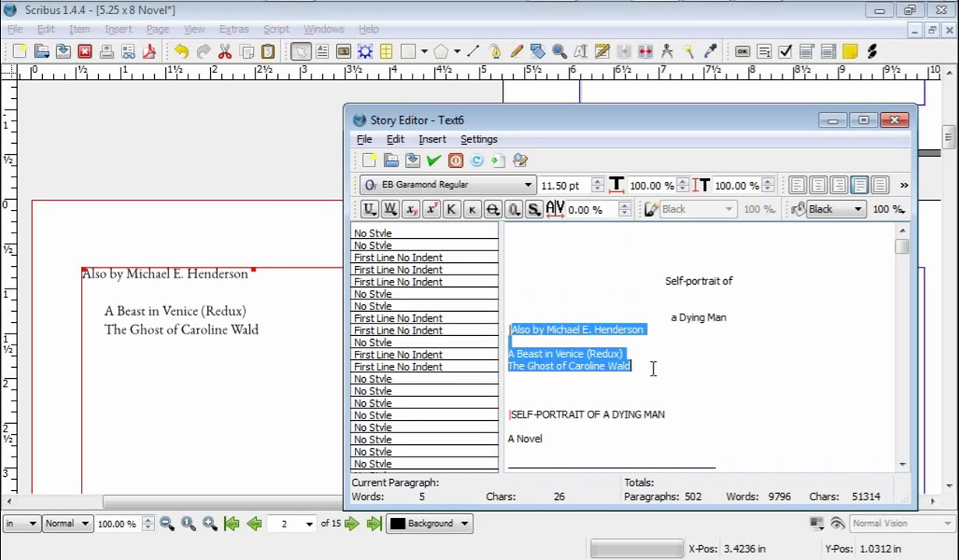
left_click(819, 186)
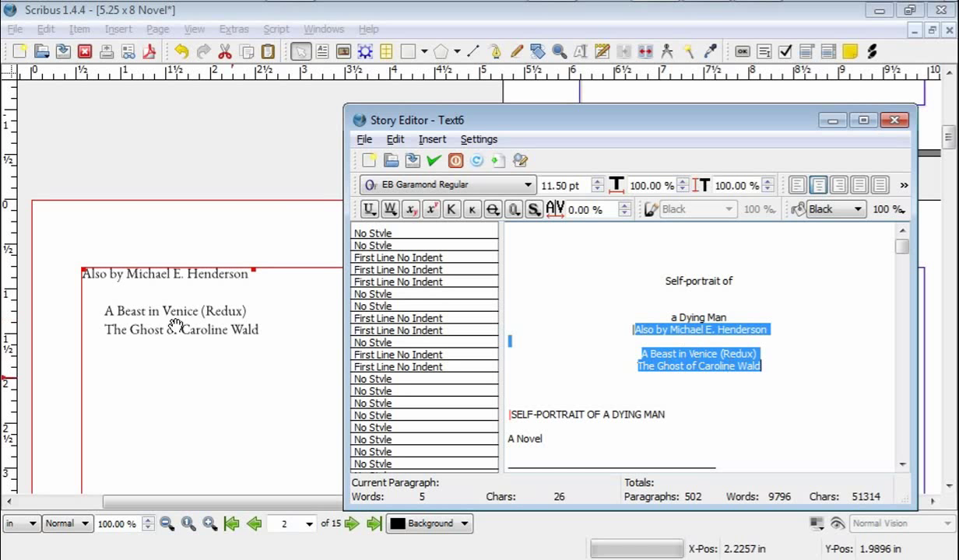
left_click(642, 355)
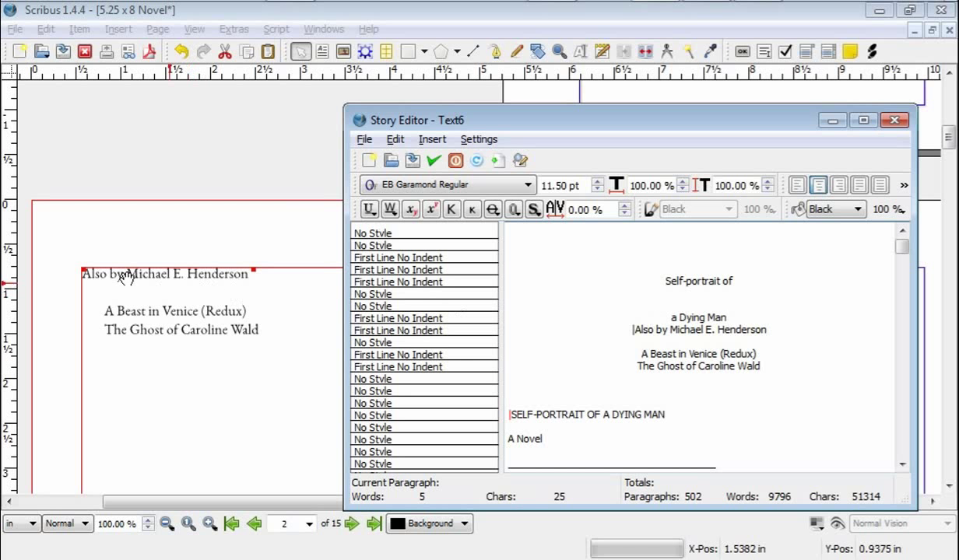
left_click(640, 355)
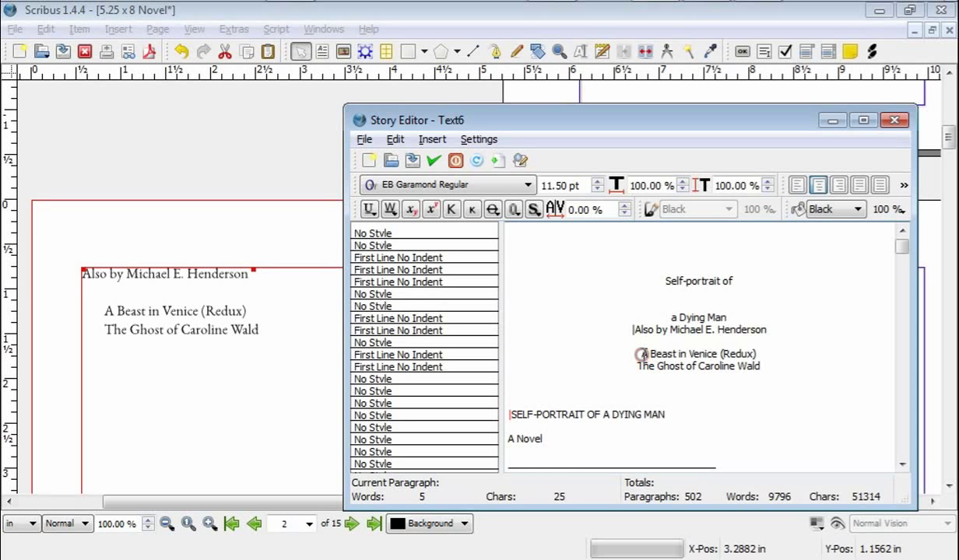
Select both 'Also by' book titles and set them in GaramondNo8 Italic at 11.50 pt.
left_click(760, 365, "shift")
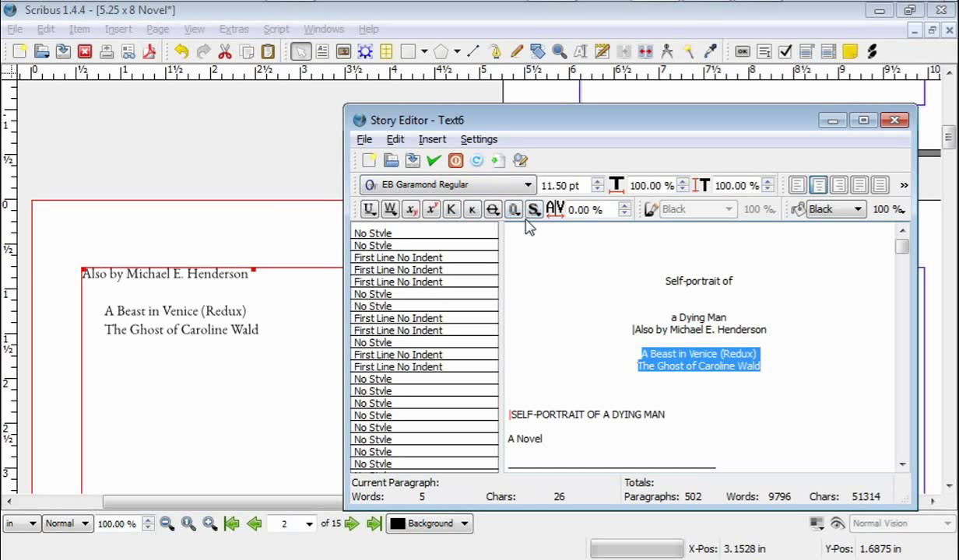
left_click(528, 185)
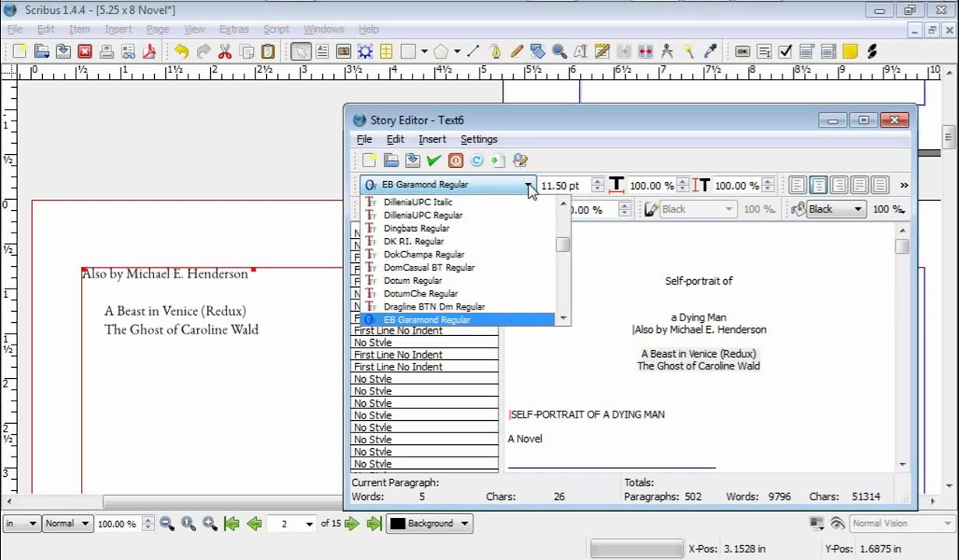
left_click(529, 187)
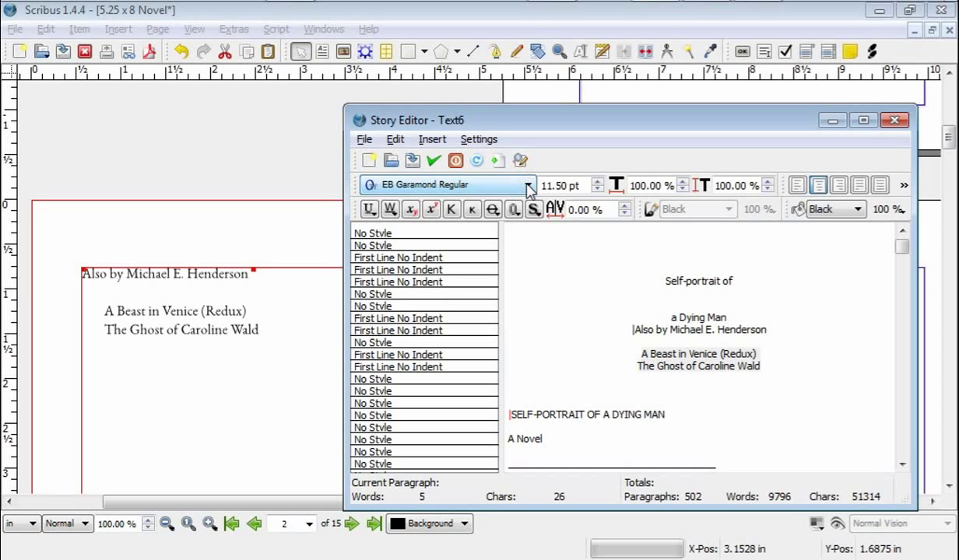
left_click(528, 187)
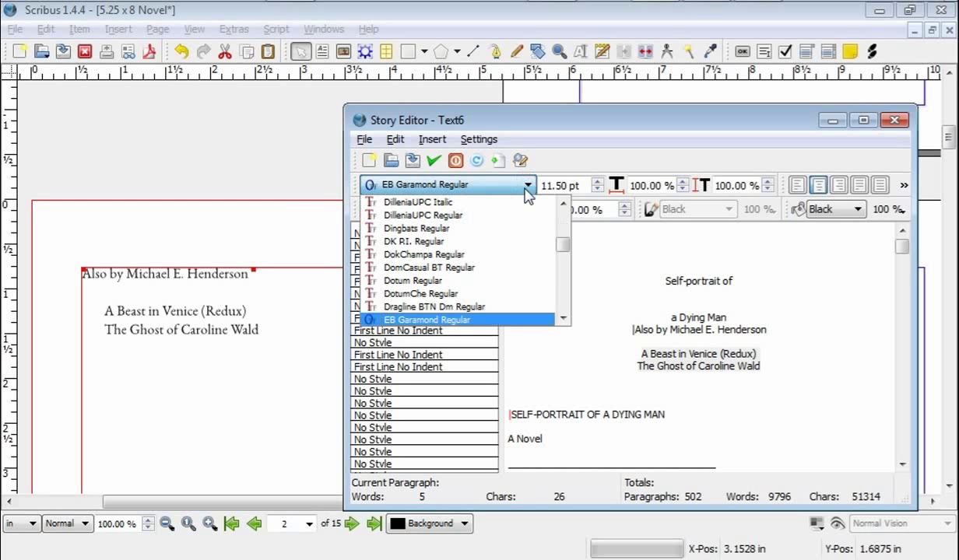
scroll(549, 285, "down", 10)
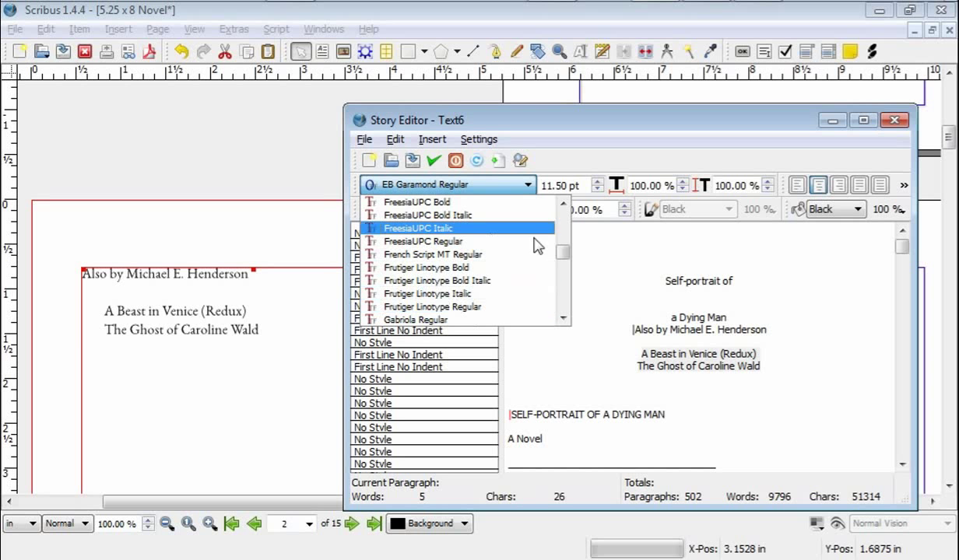
left_click(562, 292)
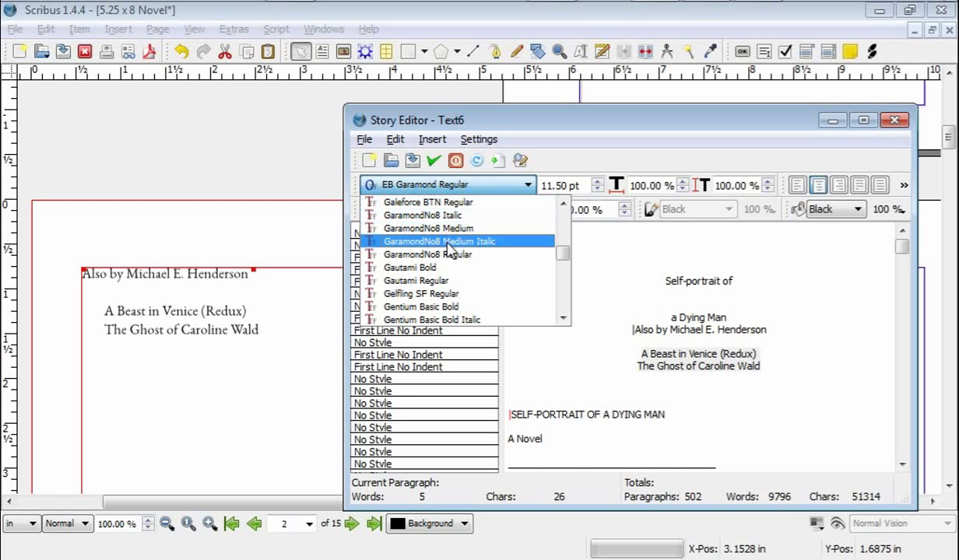
left_click(426, 217)
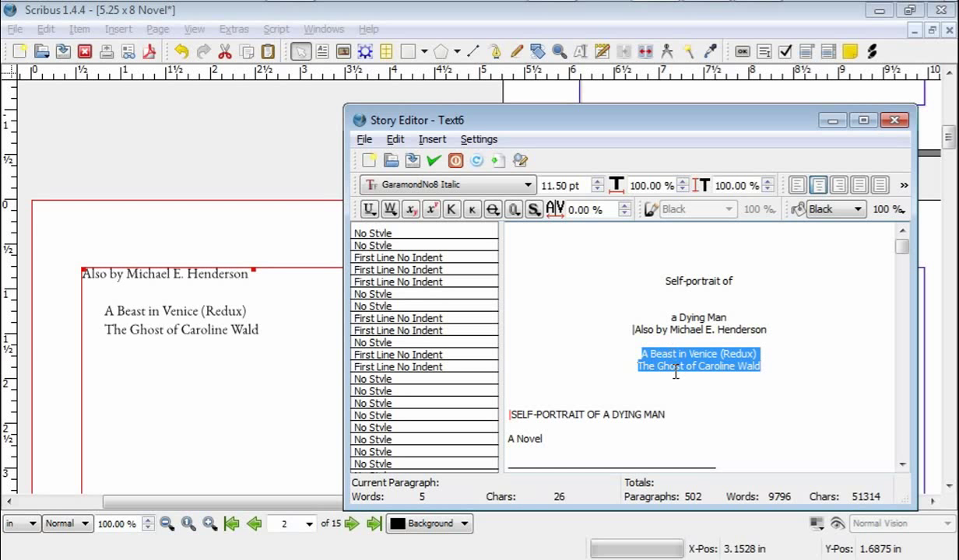
scroll(636, 358, "down", 6)
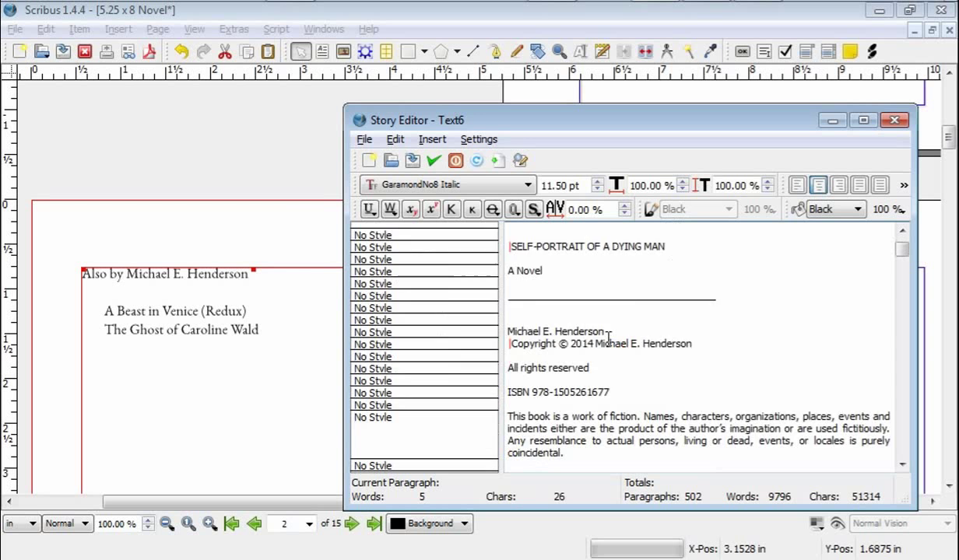
Apply the Story Editor changes and check the centred 'Also by' heading above the italic titles.
scroll(596, 327, "up", 6)
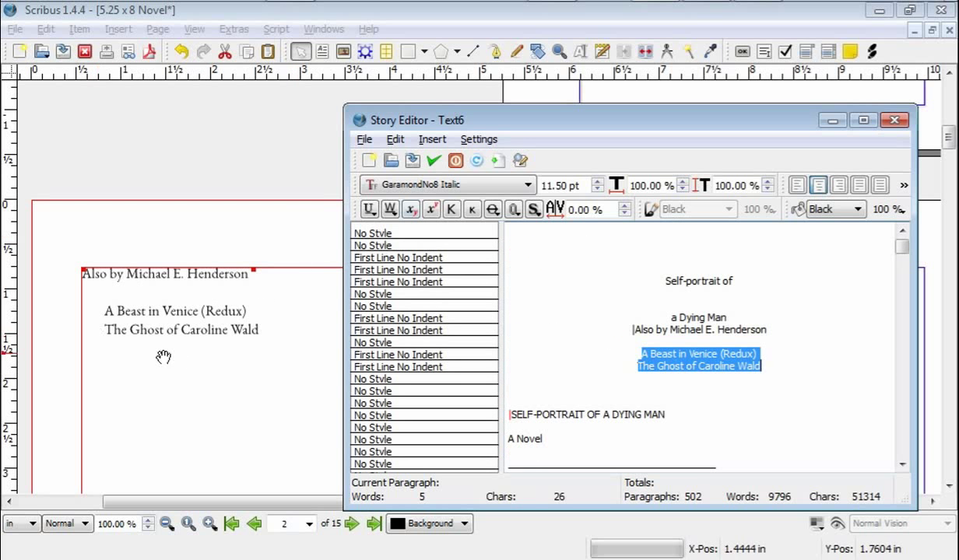
left_click(433, 161)
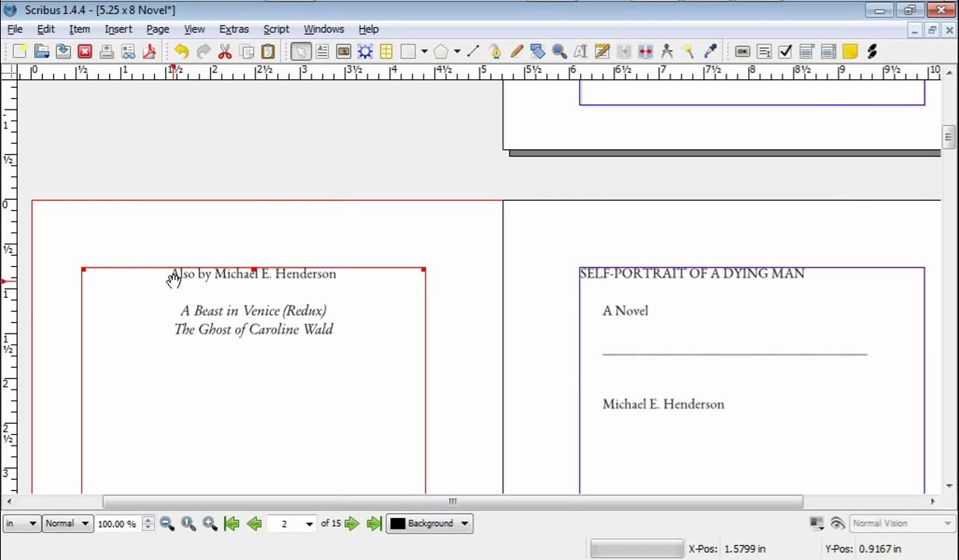
scroll(298, 291, "up", 3)
scroll(298, 291, "down", 3)
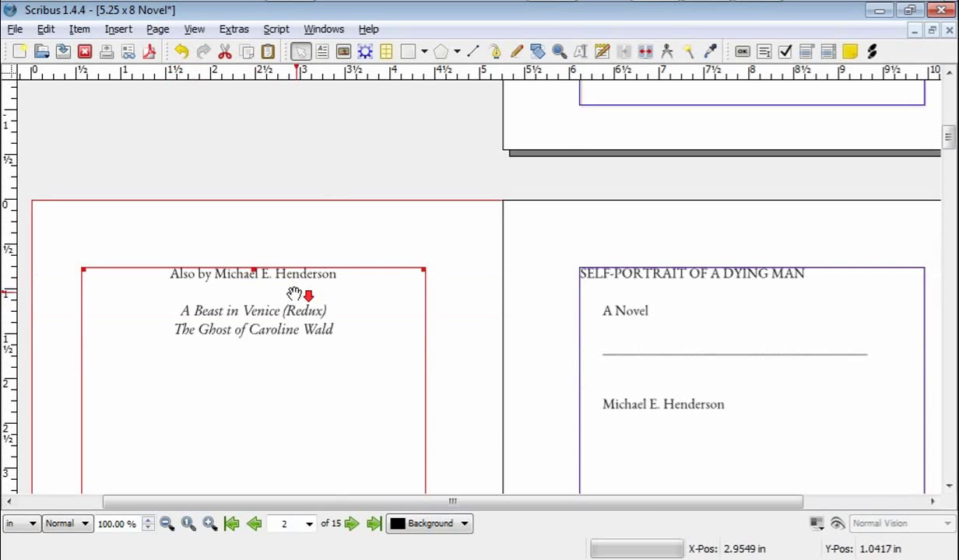
scroll(298, 300, "up", 12)
scroll(576, 226, "down", 10)
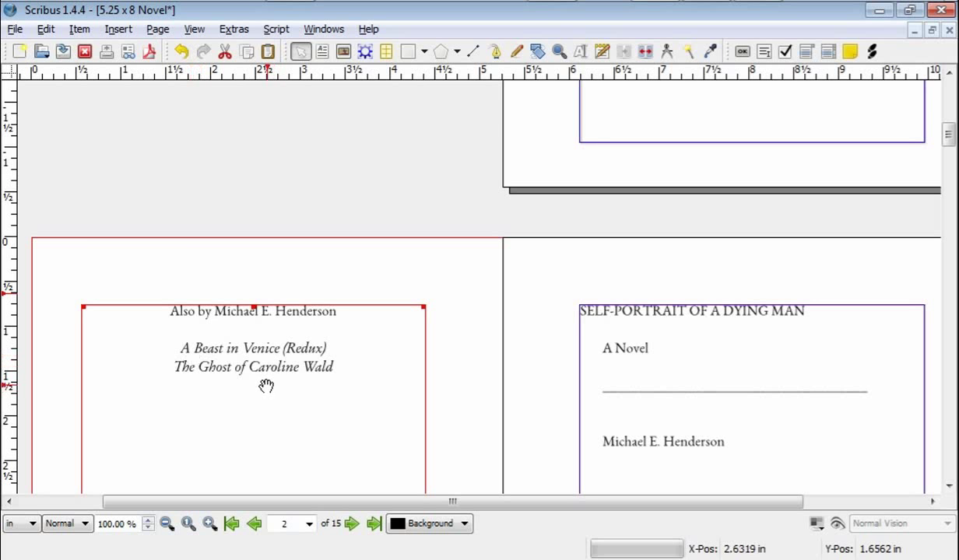
scroll(282, 303, "down", 2)
scroll(255, 310, "down", 2)
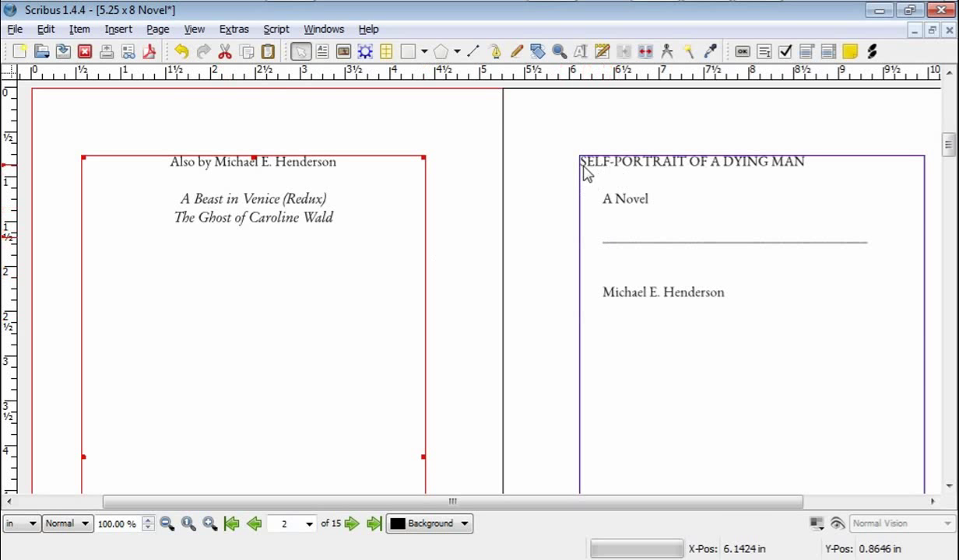
scroll(695, 171, "down", 12)
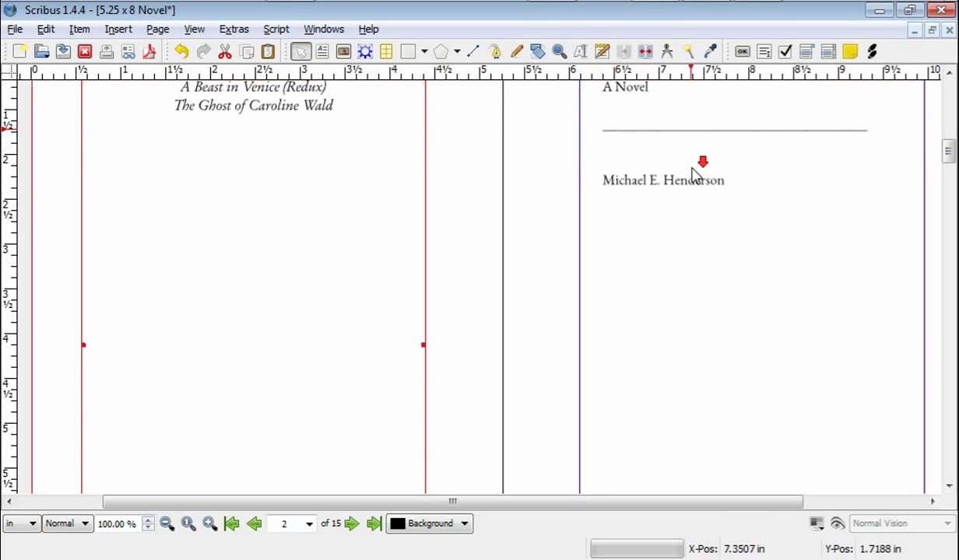
scroll(689, 203, "down", 4)
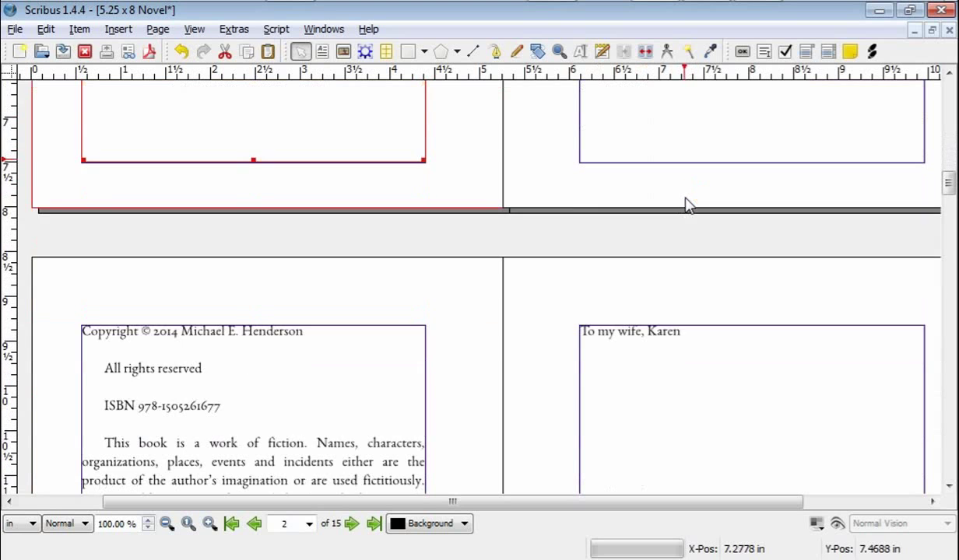
scroll(685, 195, "up", 3)
scroll(682, 195, "down", 3)
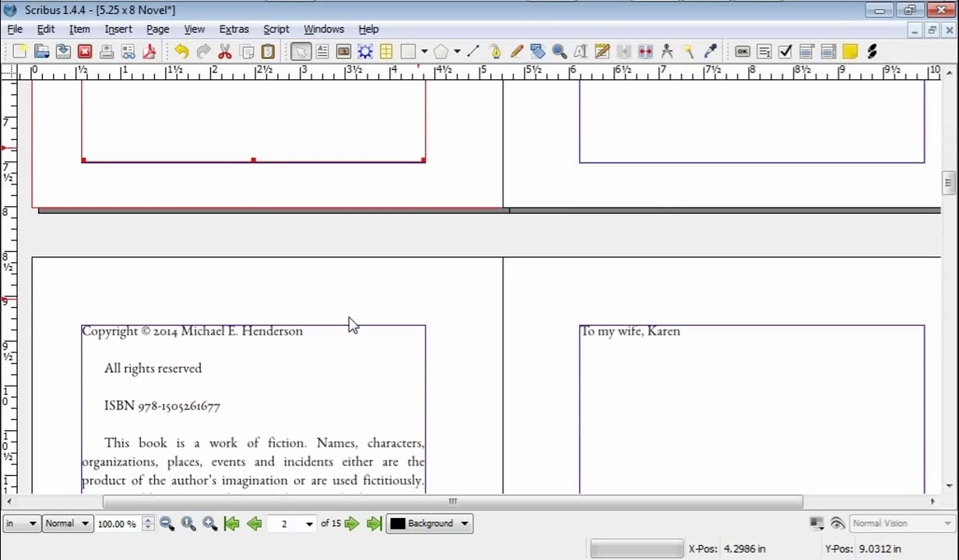
scroll(293, 353, "down", 3)
scroll(274, 366, "down", 10)
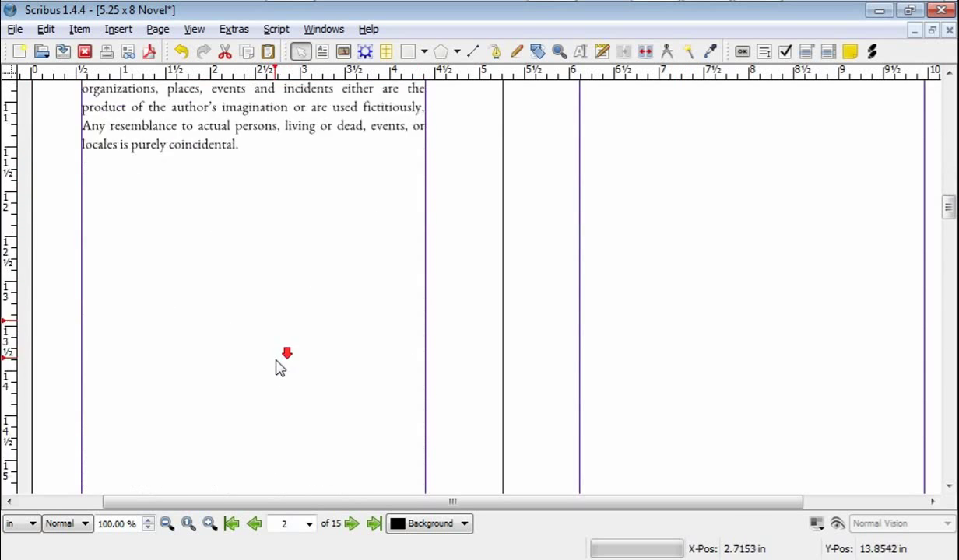
scroll(339, 327, "down", 3)
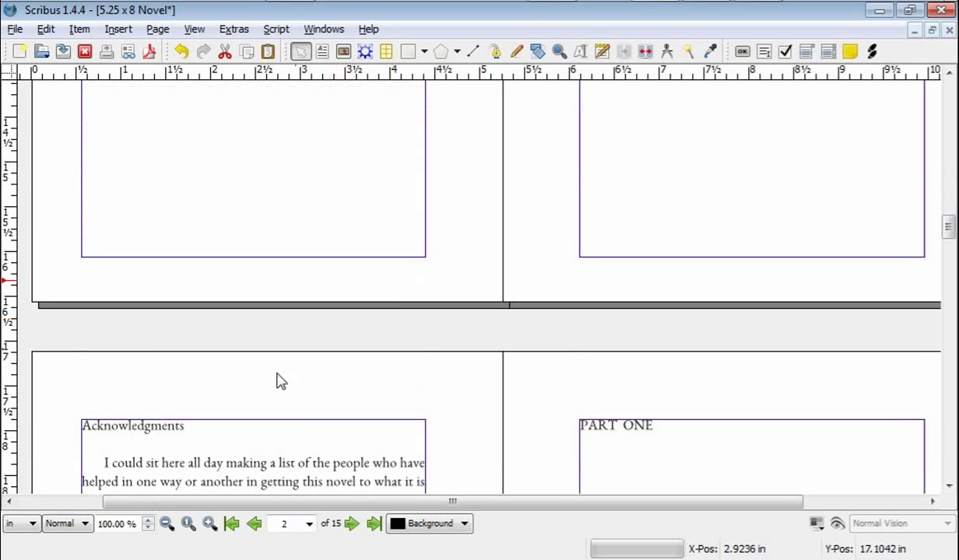
scroll(276, 397, "down", 3)
scroll(315, 374, "down", 3)
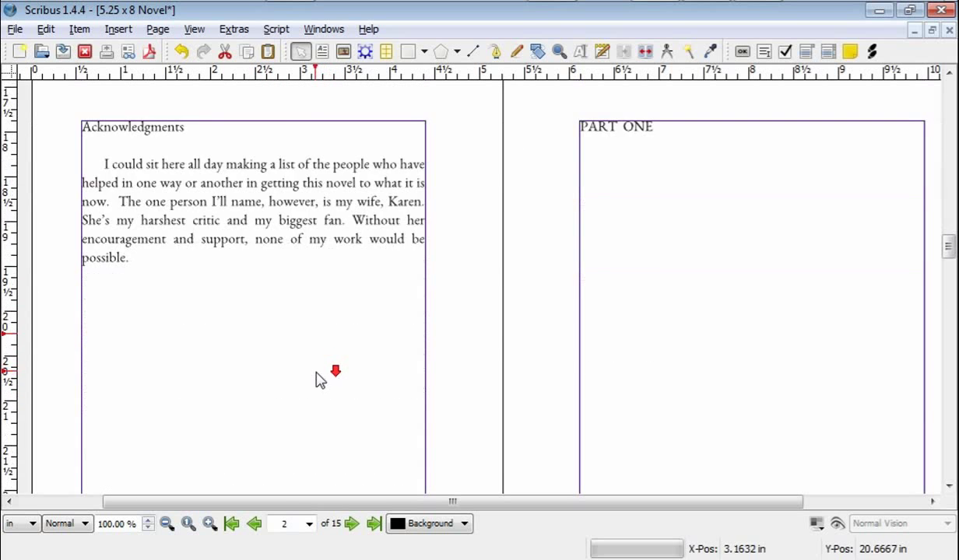
scroll(227, 300, "down", 3)
scroll(227, 310, "down", 3)
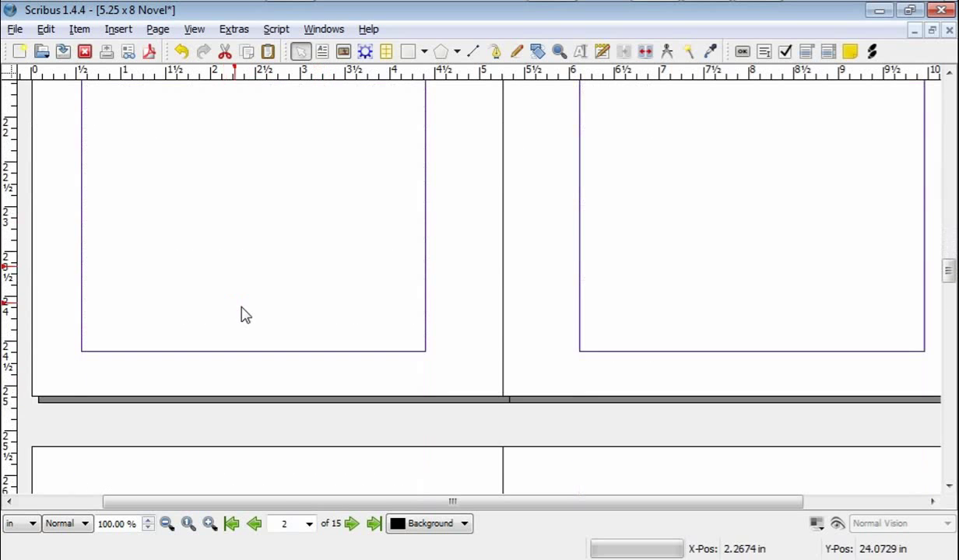